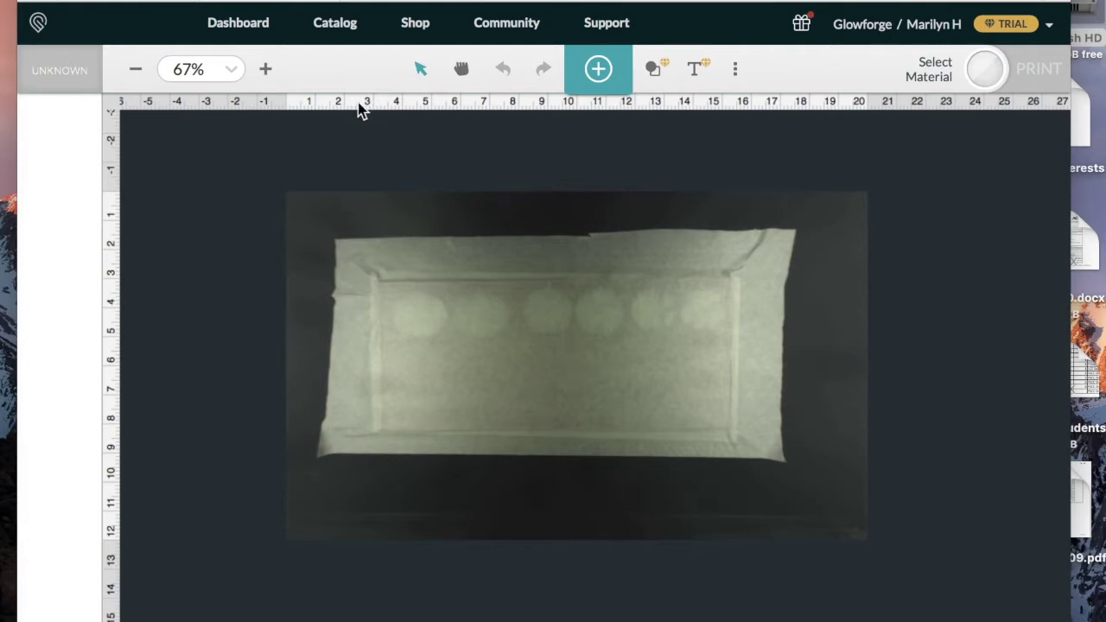
# - Zoom the bed view of the masked board to 100% and bring up the Add Artwork library
pyautogui.click(267, 71)
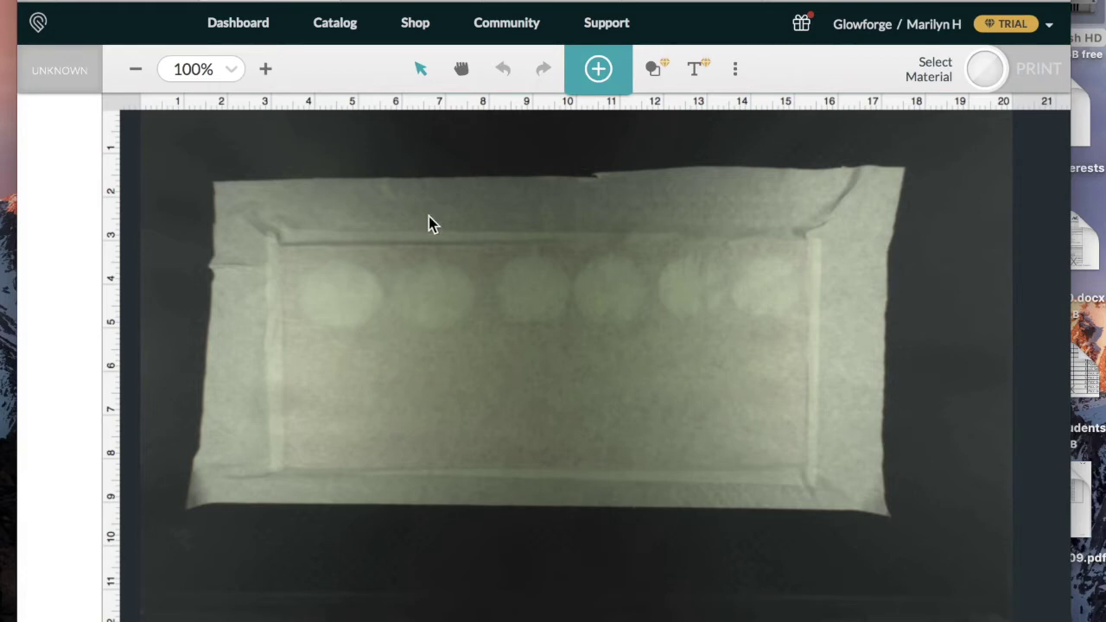
pyautogui.click(599, 69)
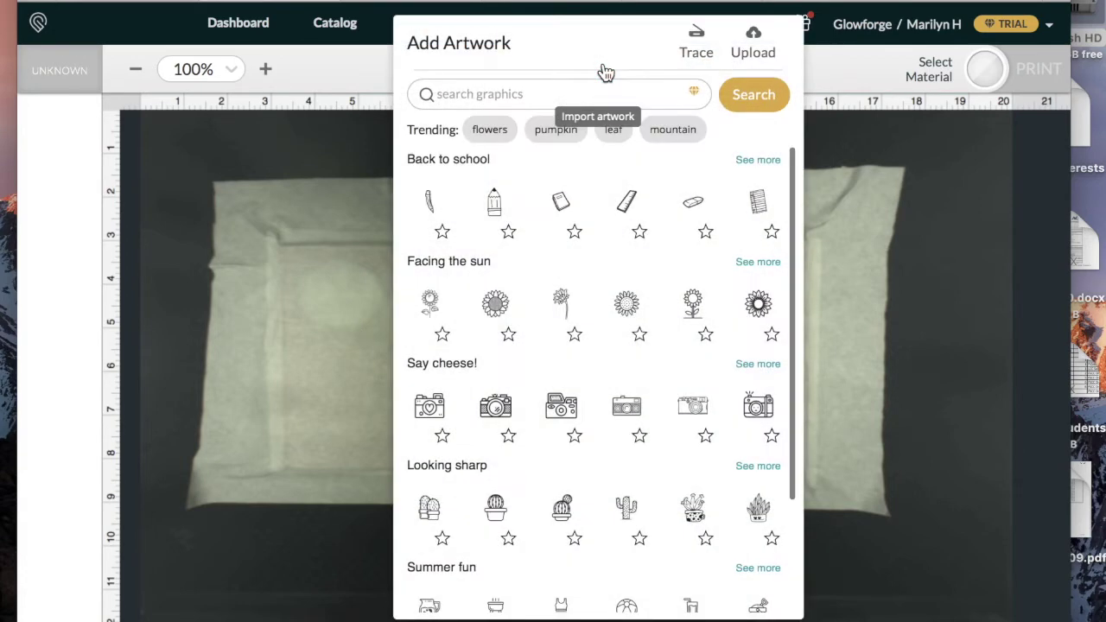
# - Upload EarringsPumpkin.svg from the Glowforge folder onto the bed
pyautogui.click(770, 49)
pyautogui.scroll(-5, 564, 197)
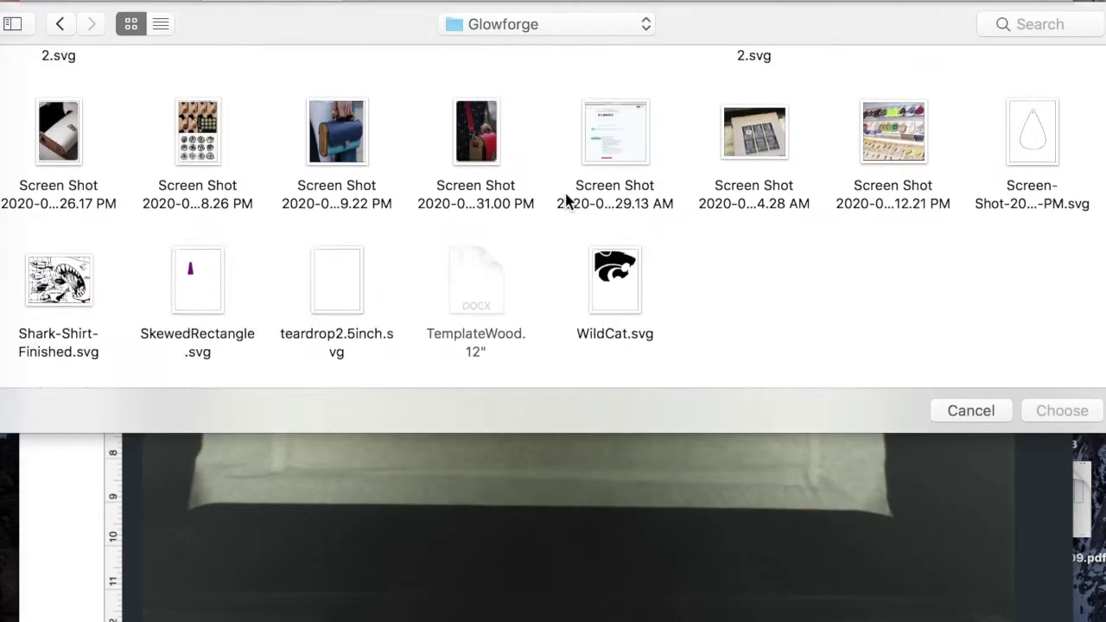
pyautogui.scroll(4, 564, 197)
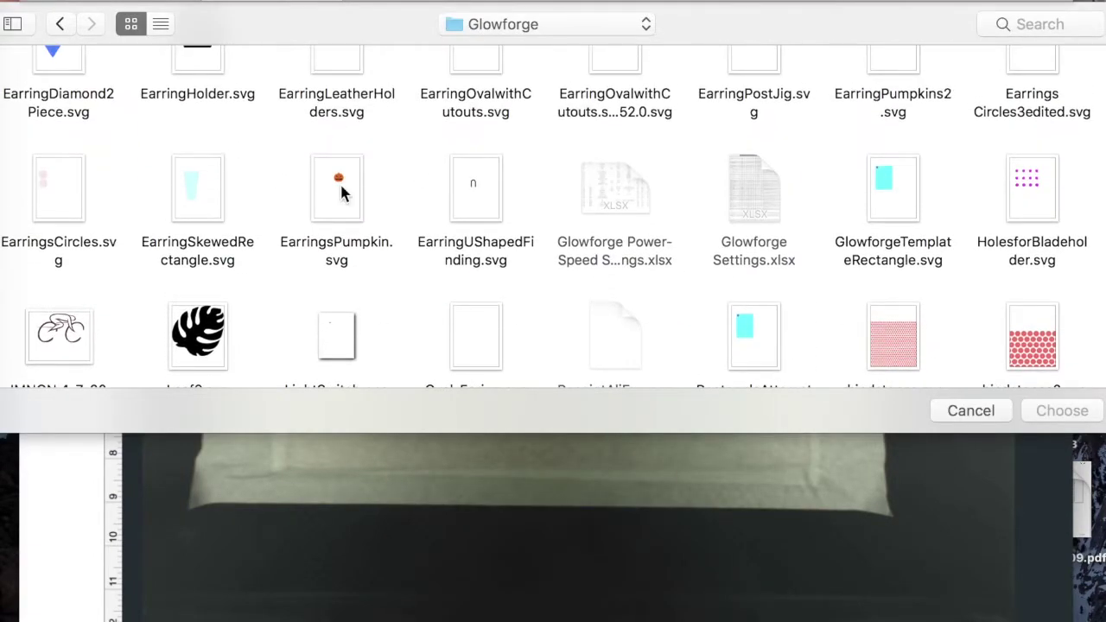
pyautogui.click(341, 188)
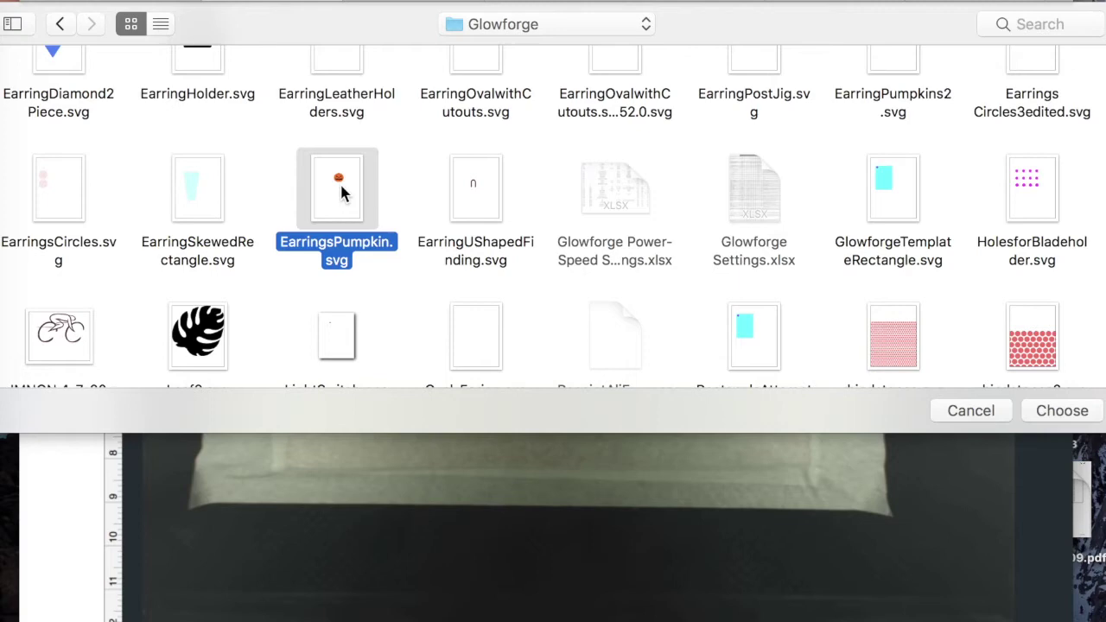
pyautogui.click(1064, 412)
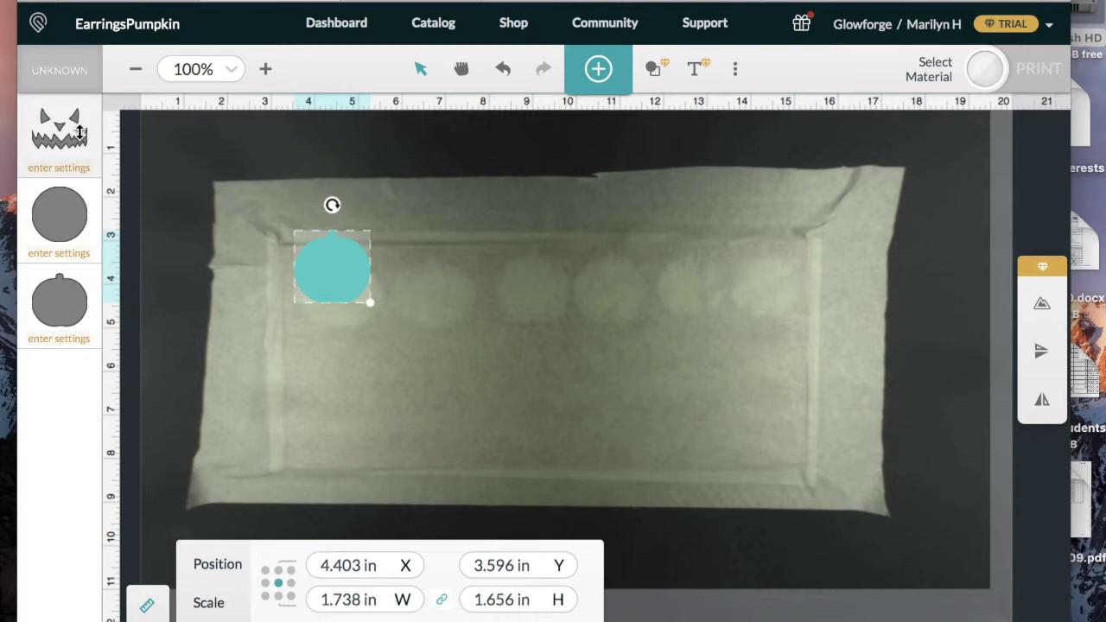
pyautogui.click(70, 313)
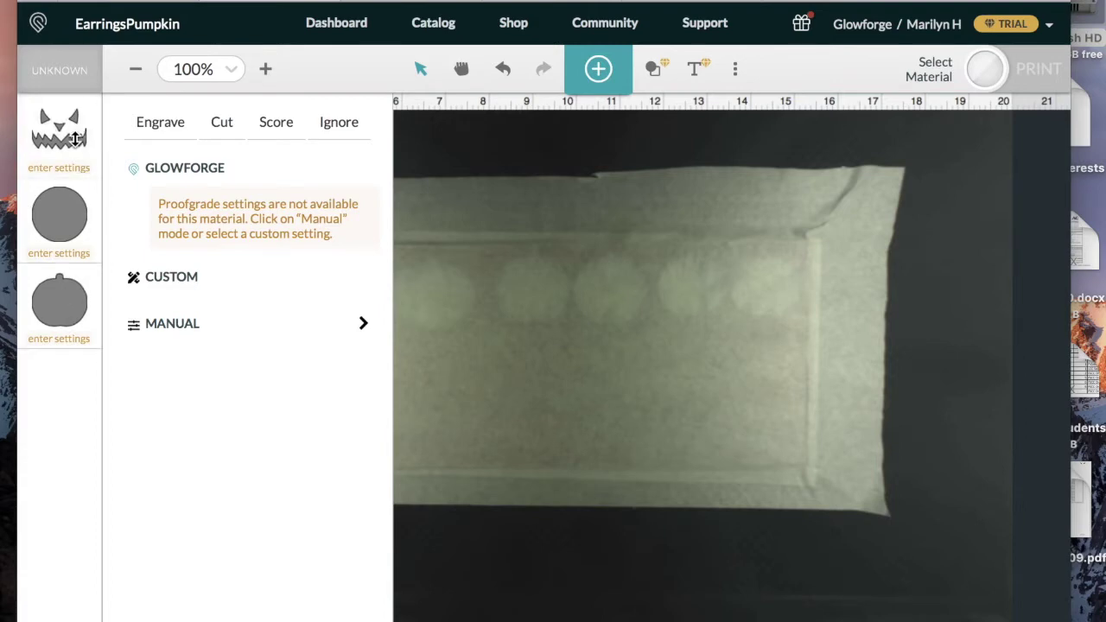
pyautogui.click(558, 337)
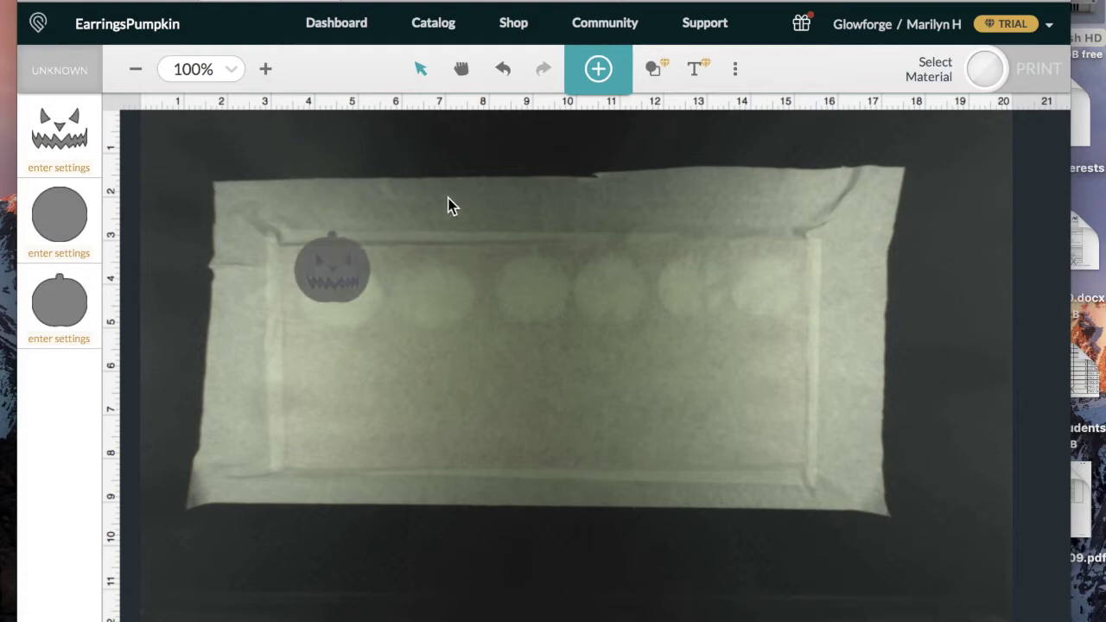
# - Select the stacked pumpkins and drag the six copies apart into a row across the board
pyautogui.moveTo(253, 192); pyautogui.dragTo(459, 356)
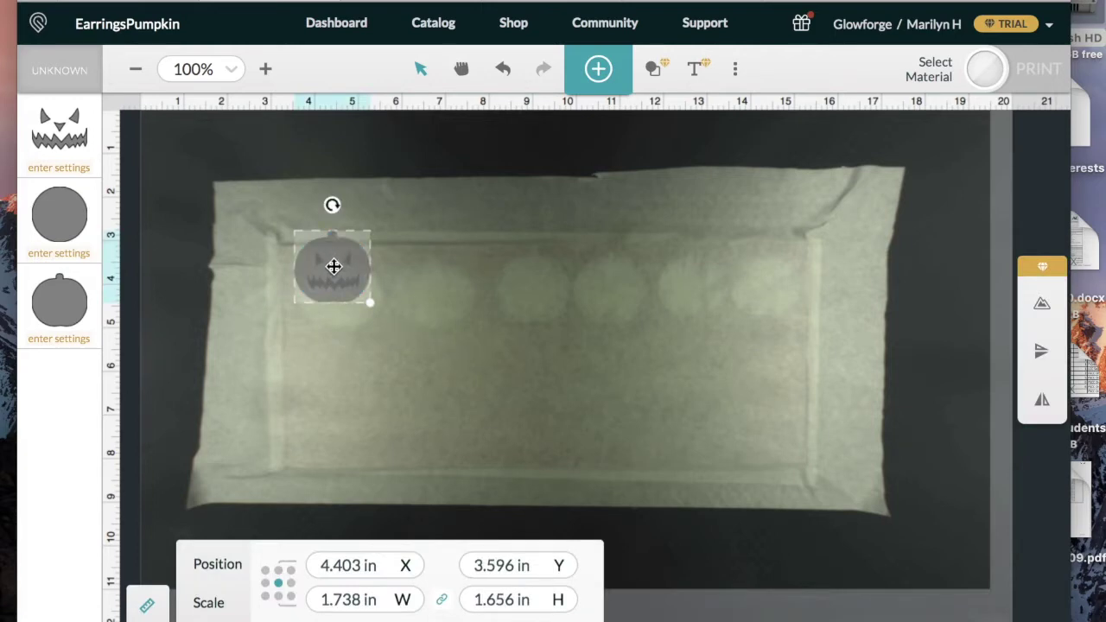
pyautogui.moveTo(334, 267); pyautogui.dragTo(337, 369)
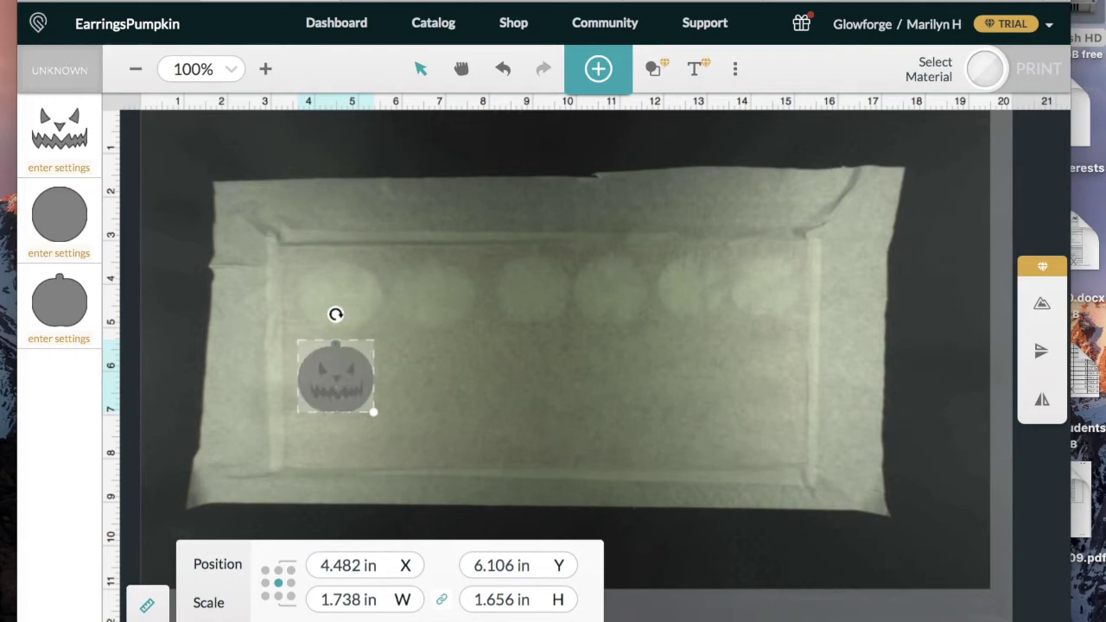
pyautogui.moveTo(335, 380); pyautogui.dragTo(344, 389)
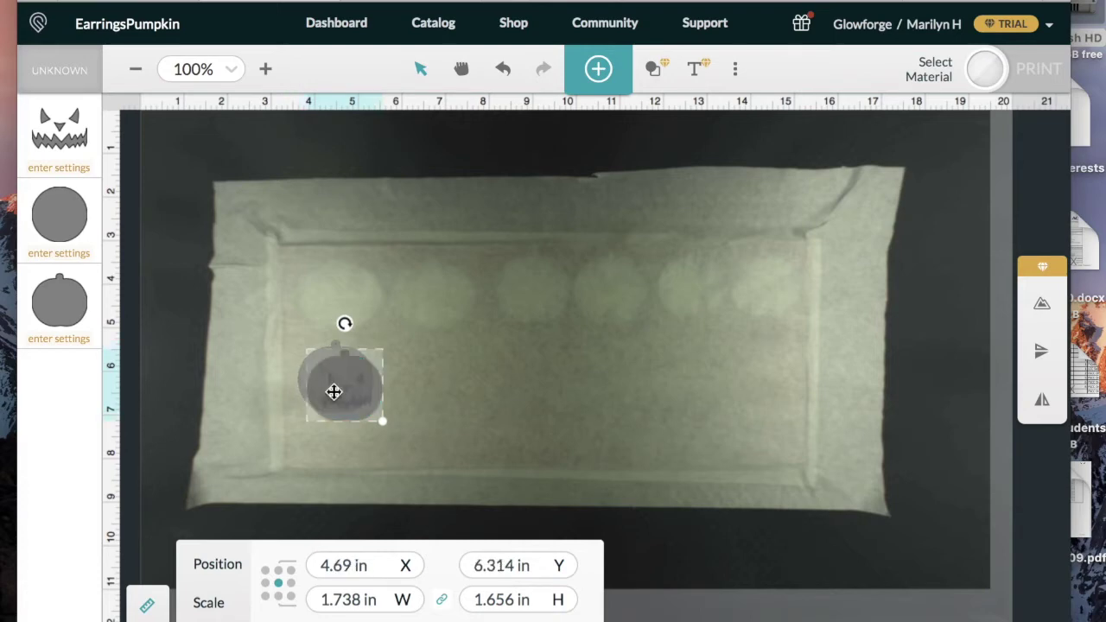
pyautogui.moveTo(334, 391); pyautogui.dragTo(775, 371)
pyautogui.moveTo(358, 393); pyautogui.dragTo(619, 378)
pyautogui.moveTo(349, 388); pyautogui.dragTo(440, 360)
pyautogui.click(435, 446)
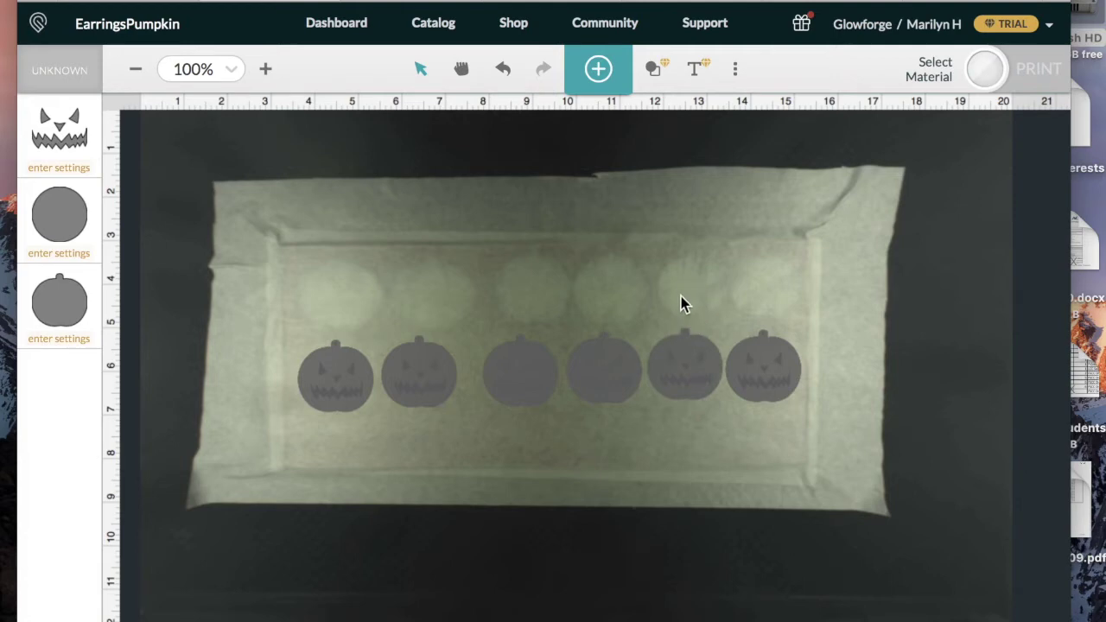
# - At 200% zoom, move the rightmost pumpkin to the row's left end near X 4.933 in
pyautogui.press('+')
pyautogui.press('+')
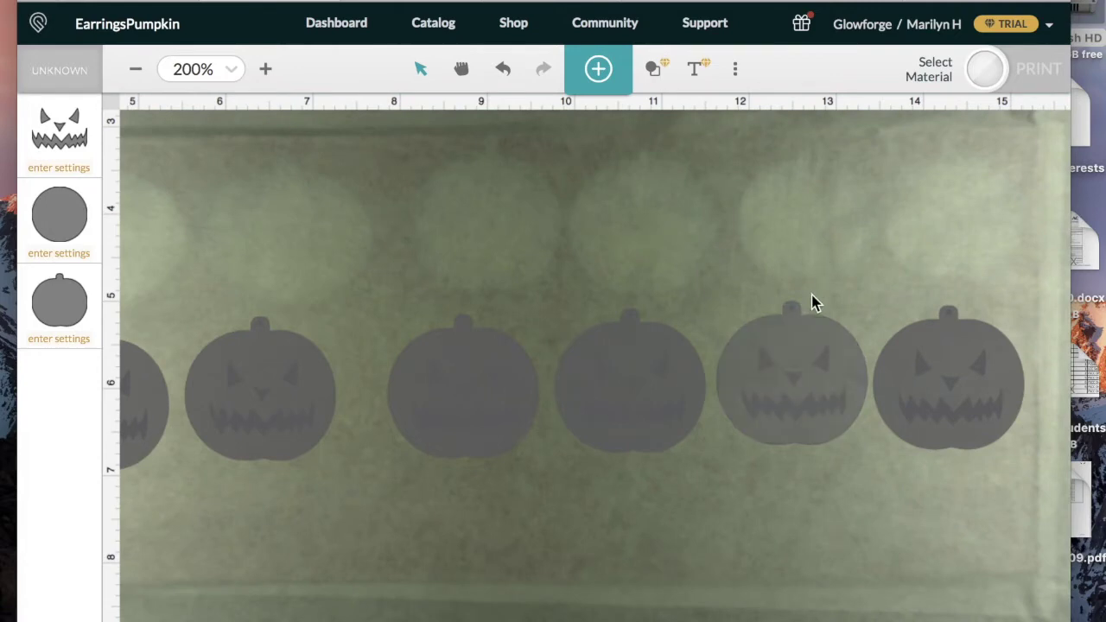
pyautogui.scroll(2, 812, 301)
pyautogui.hscroll(2, 812, 301)
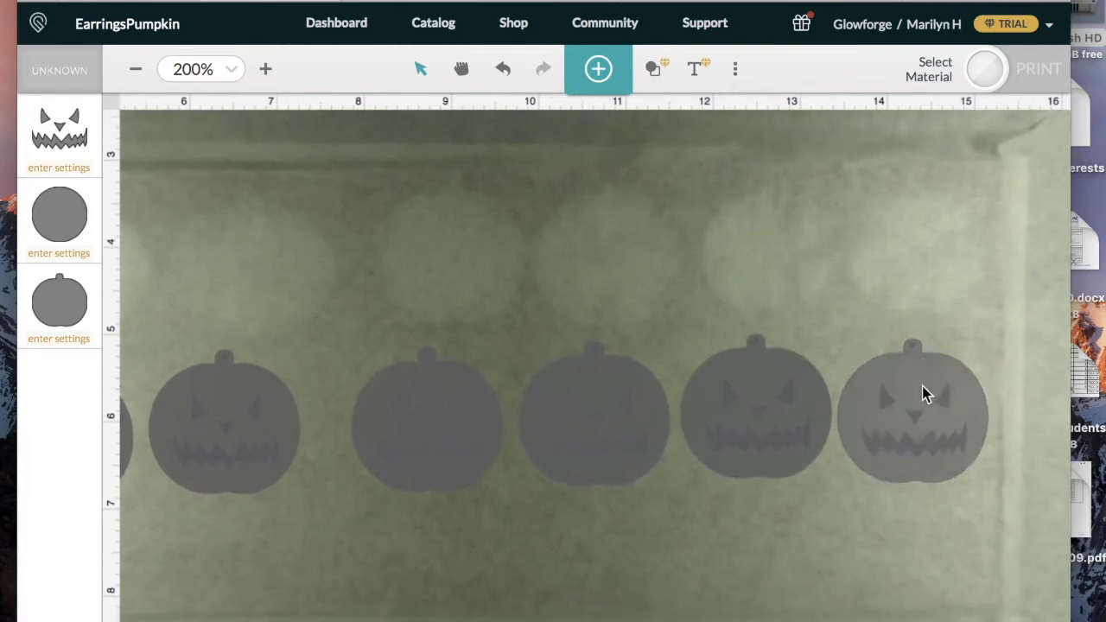
pyautogui.moveTo(922, 385); pyautogui.dragTo(923, 381)
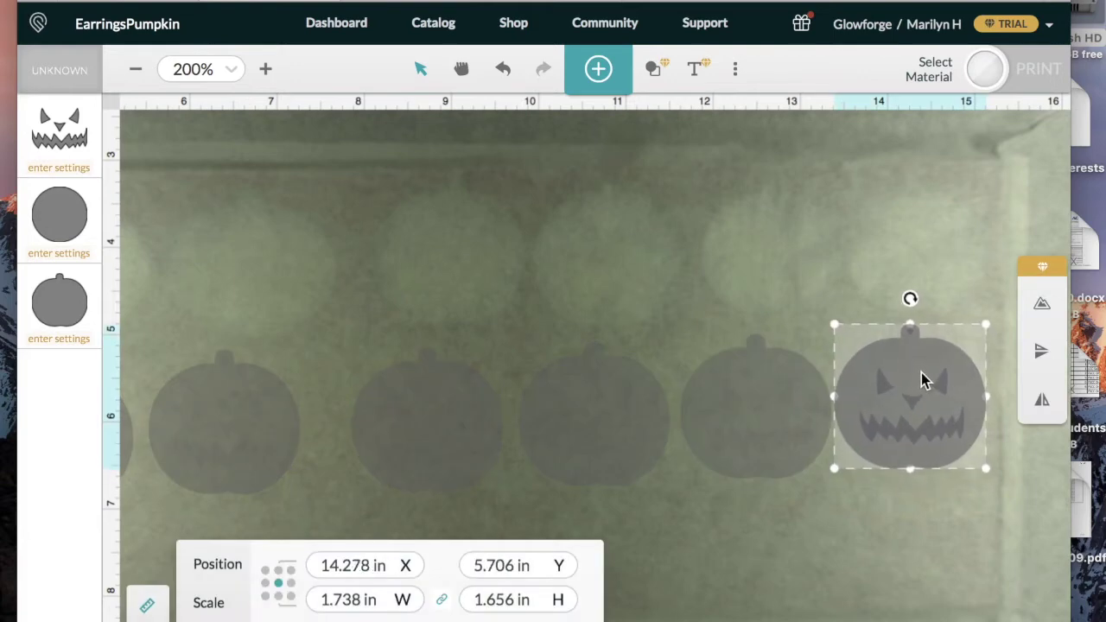
pyautogui.moveTo(933, 432); pyautogui.dragTo(309, 440)
pyautogui.moveTo(267, 395); pyautogui.dragTo(350, 425)
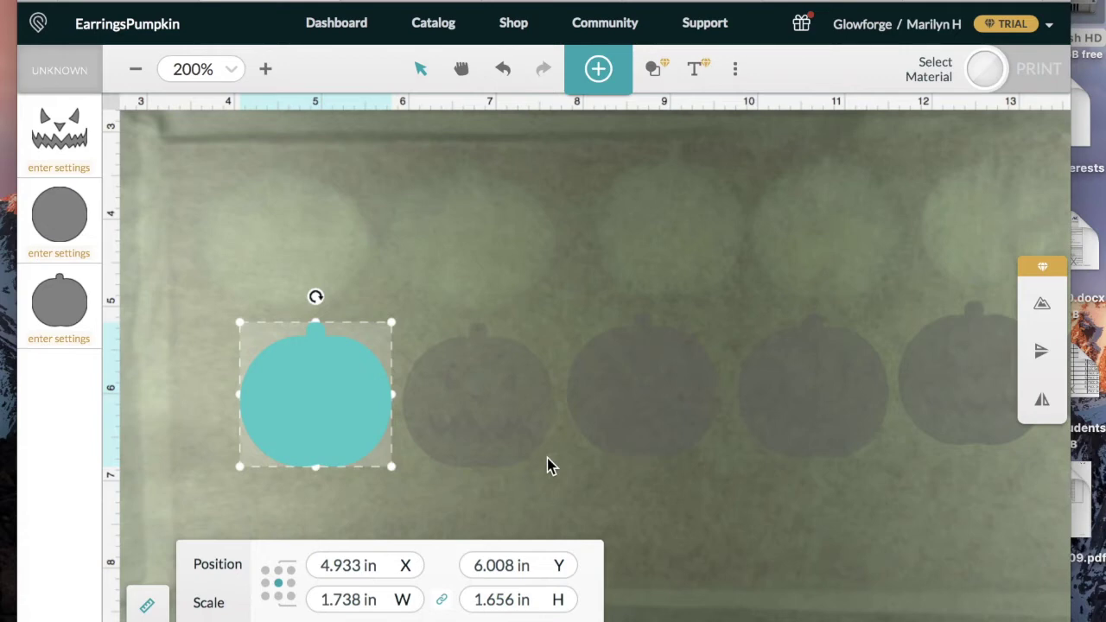
pyautogui.scroll(-2, 547, 458)
pyautogui.scroll(-2, 566, 347)
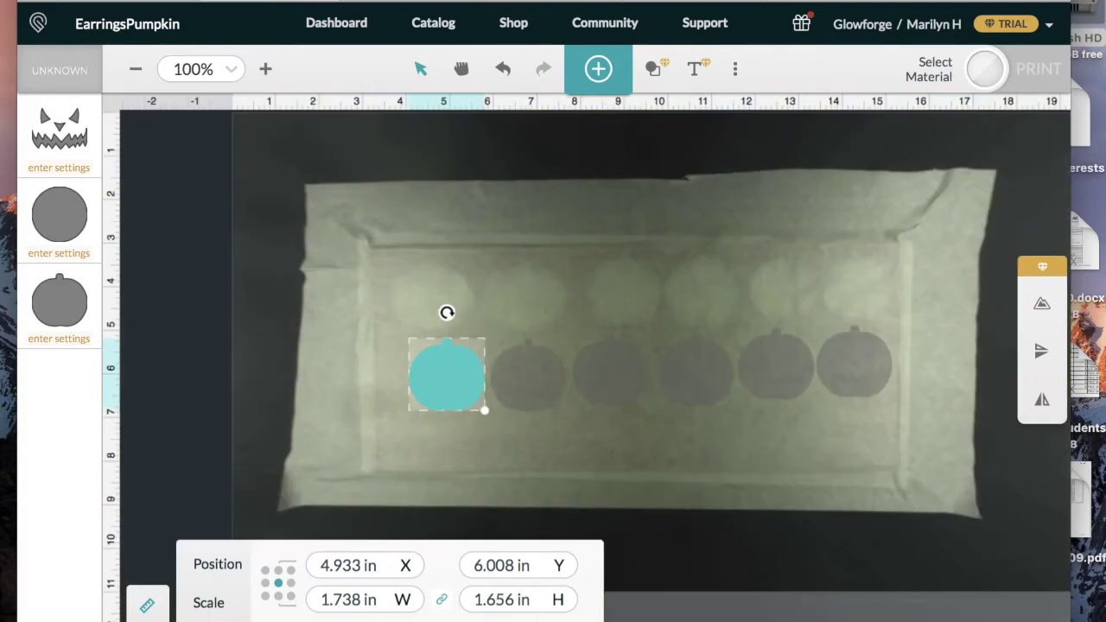
pyautogui.hscroll(3, 566, 347)
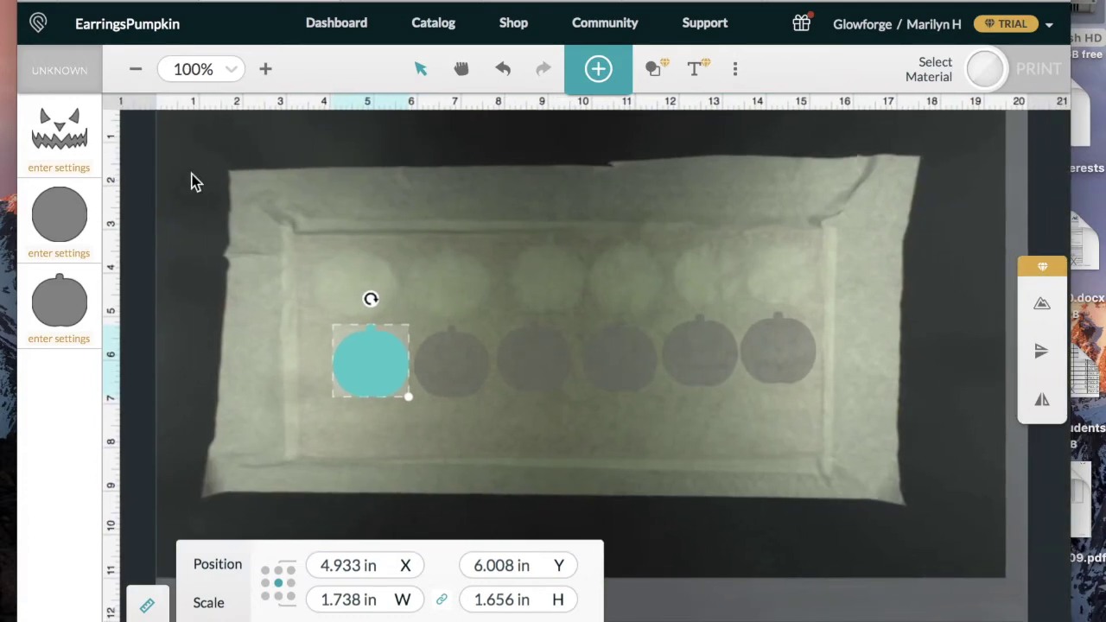
# - Set the material to uncertified with a thickness of 0.12 in
pyautogui.click(78, 78)
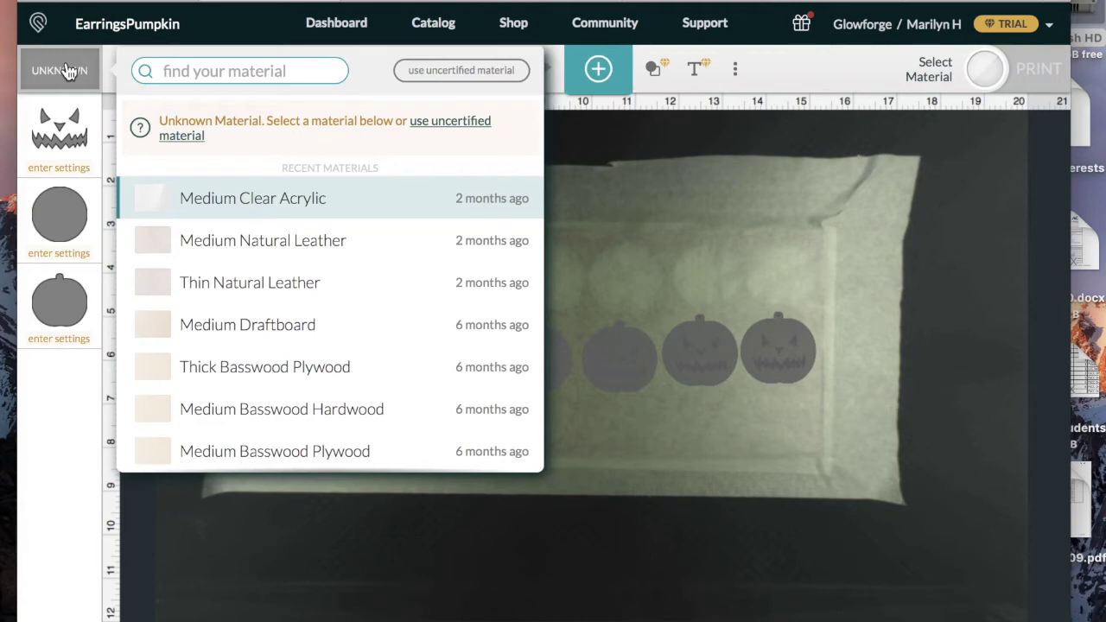
pyautogui.click(446, 128)
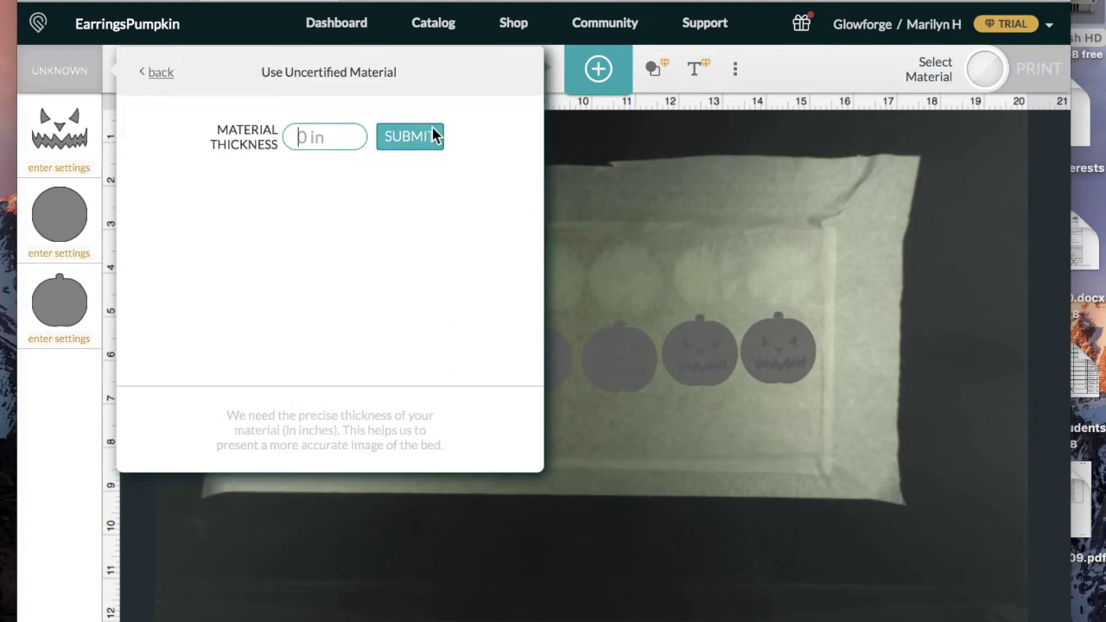
pyautogui.write('.12')
pyautogui.click(409, 138)
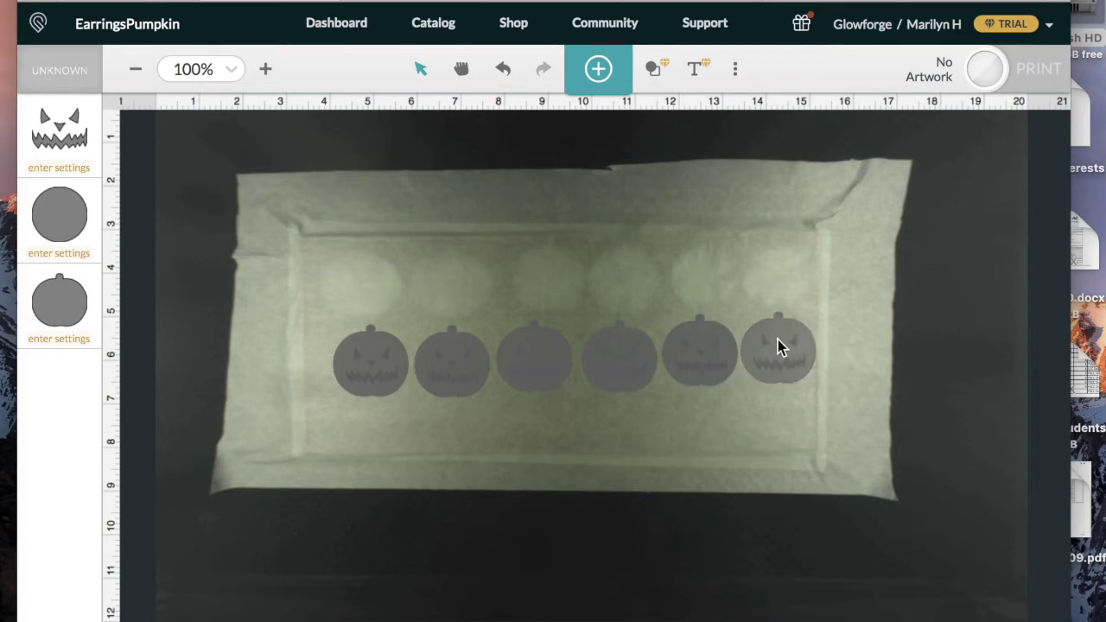
# - Shift the fifth pumpkin slightly left, then choose Cut for the jack-o'-lantern face step
pyautogui.click(709, 363)
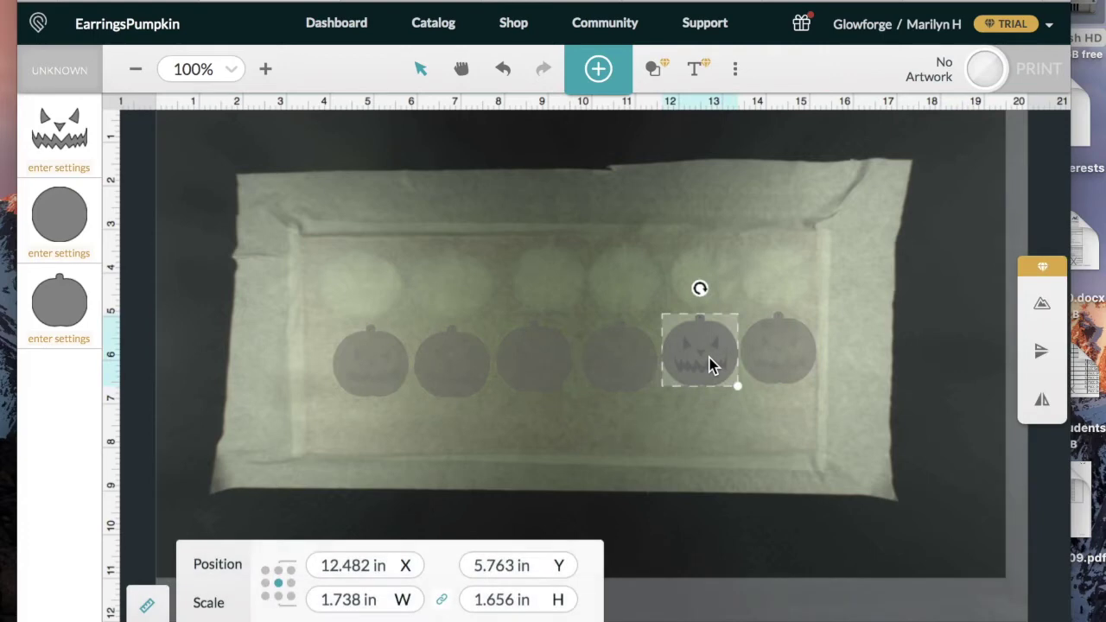
pyautogui.moveTo(710, 364); pyautogui.dragTo(709, 366)
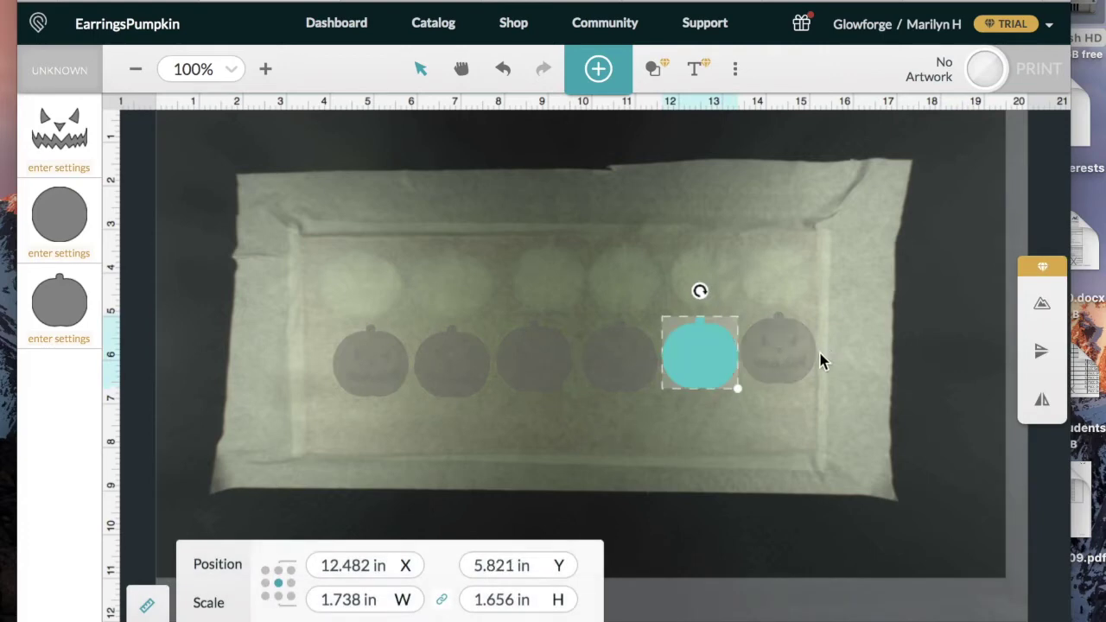
pyautogui.moveTo(711, 360); pyautogui.dragTo(761, 365)
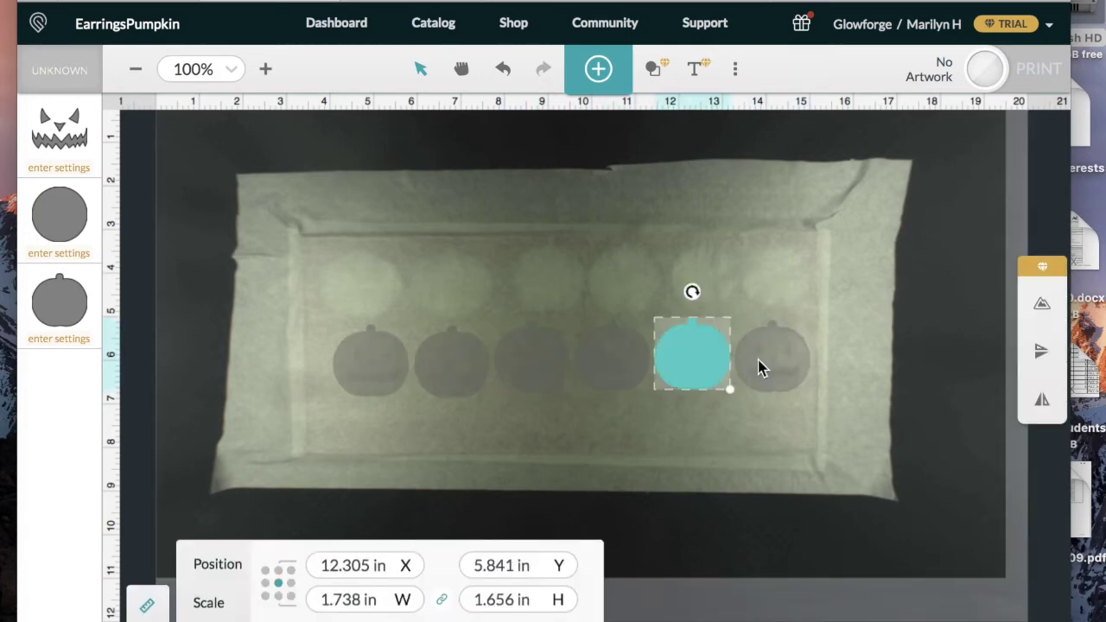
pyautogui.click(723, 442)
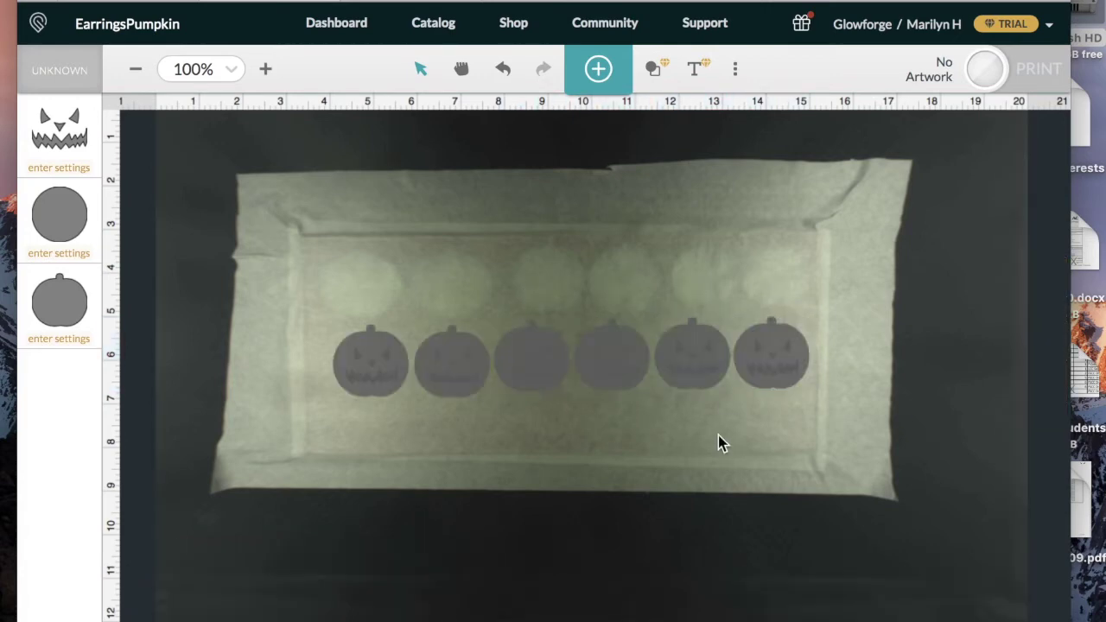
pyautogui.click(77, 173)
pyautogui.click(226, 129)
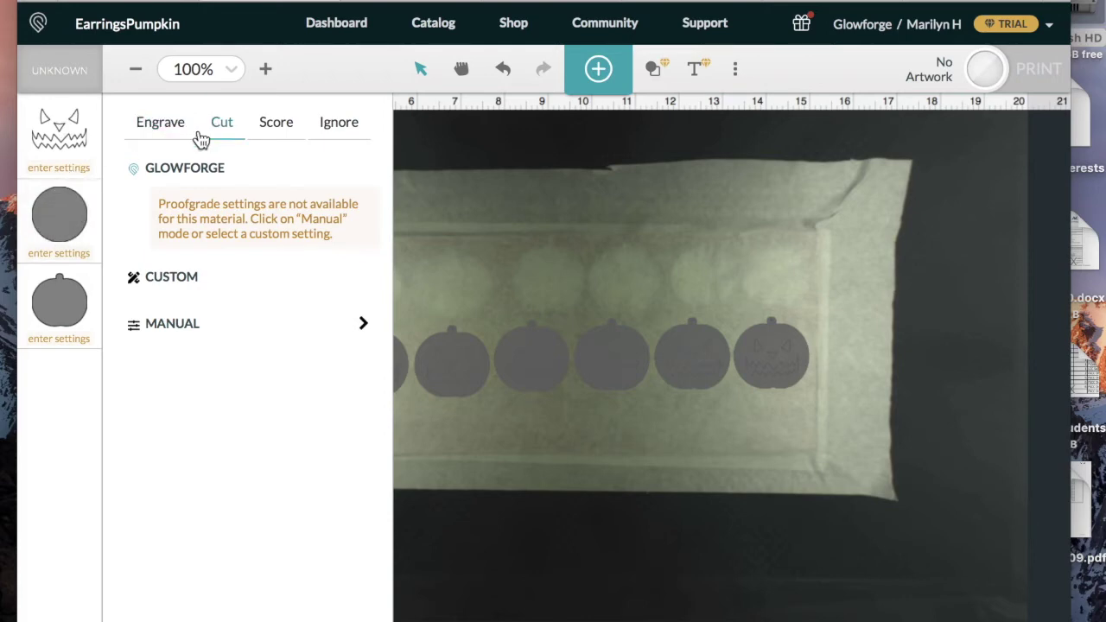
# - Give the face step manual Cut settings: speed 200 with Full Power on
pyautogui.click(81, 173)
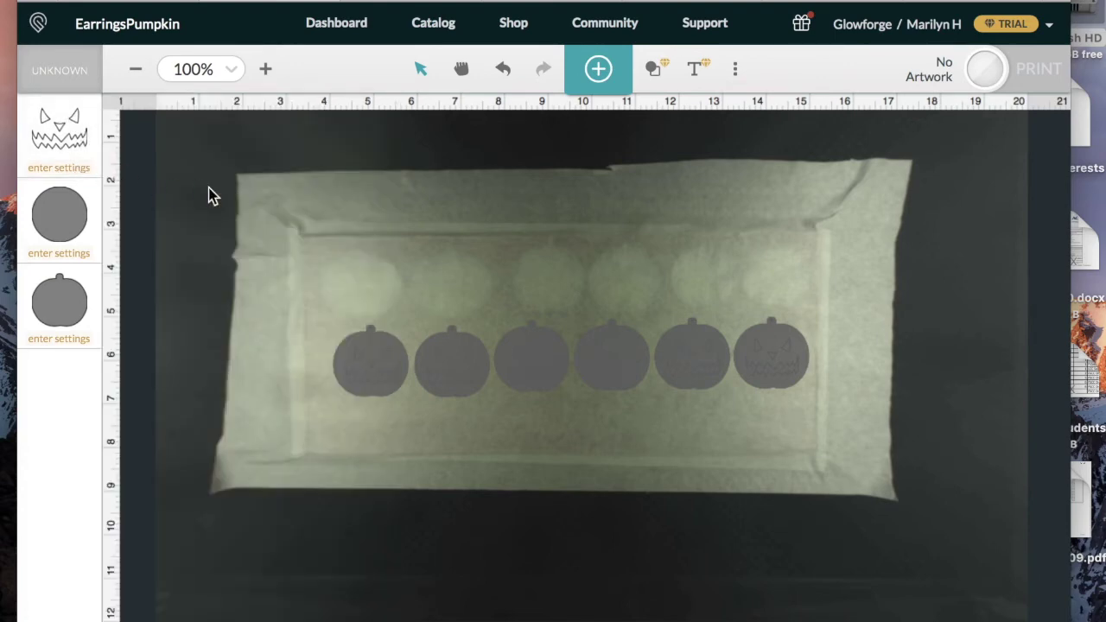
pyautogui.click(76, 173)
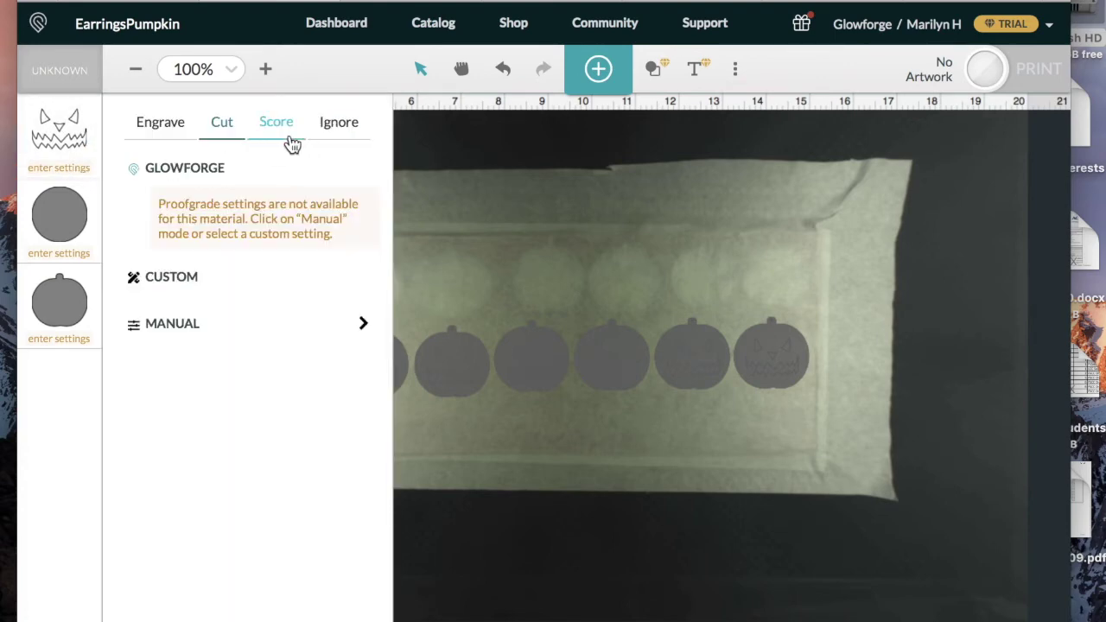
pyautogui.click(185, 324)
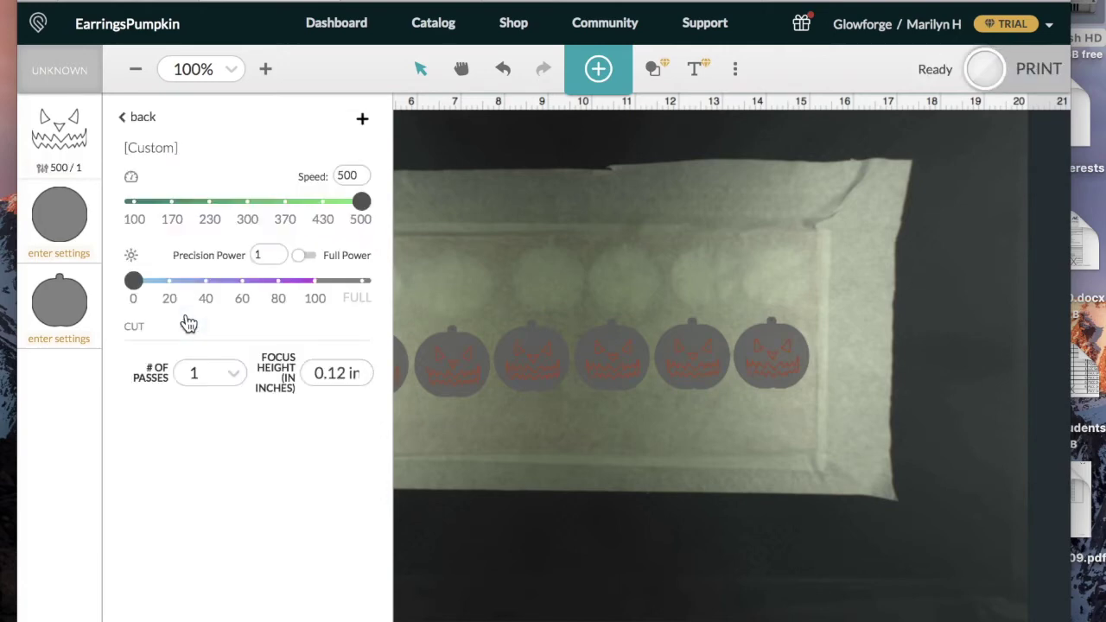
pyautogui.doubleClick(362, 176)
pyautogui.write('200')
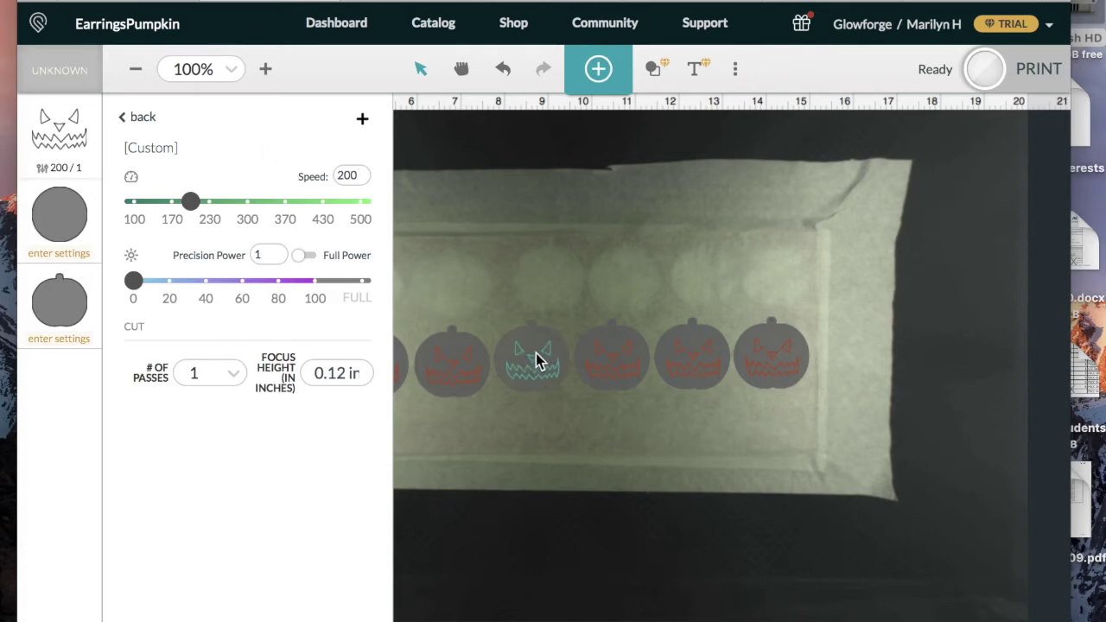
pyautogui.click(308, 257)
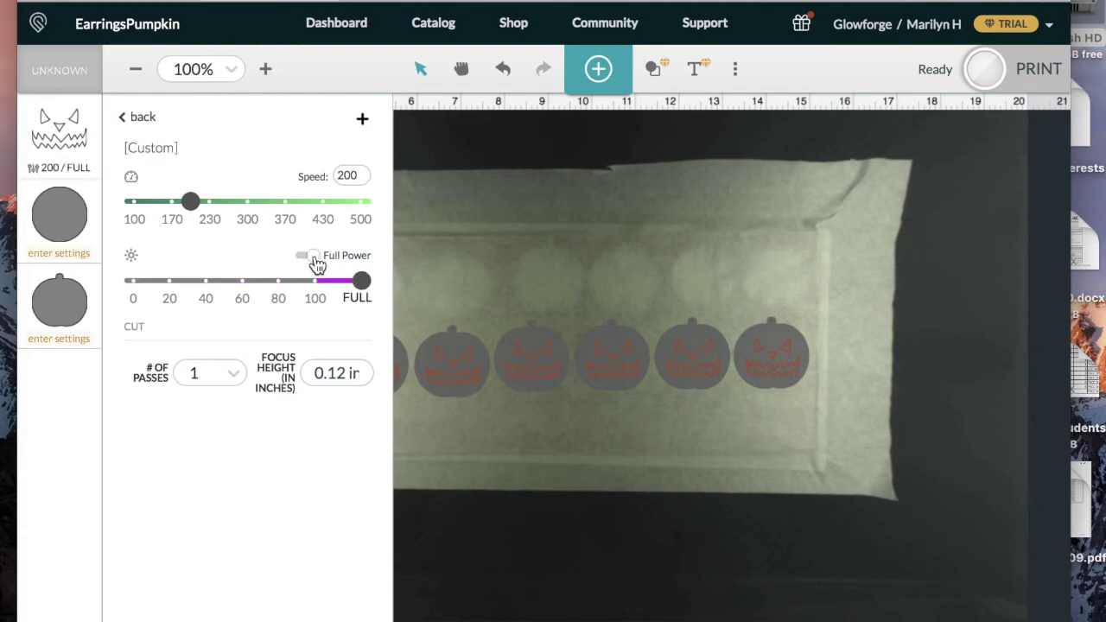
pyautogui.click(329, 377)
pyautogui.click(63, 218)
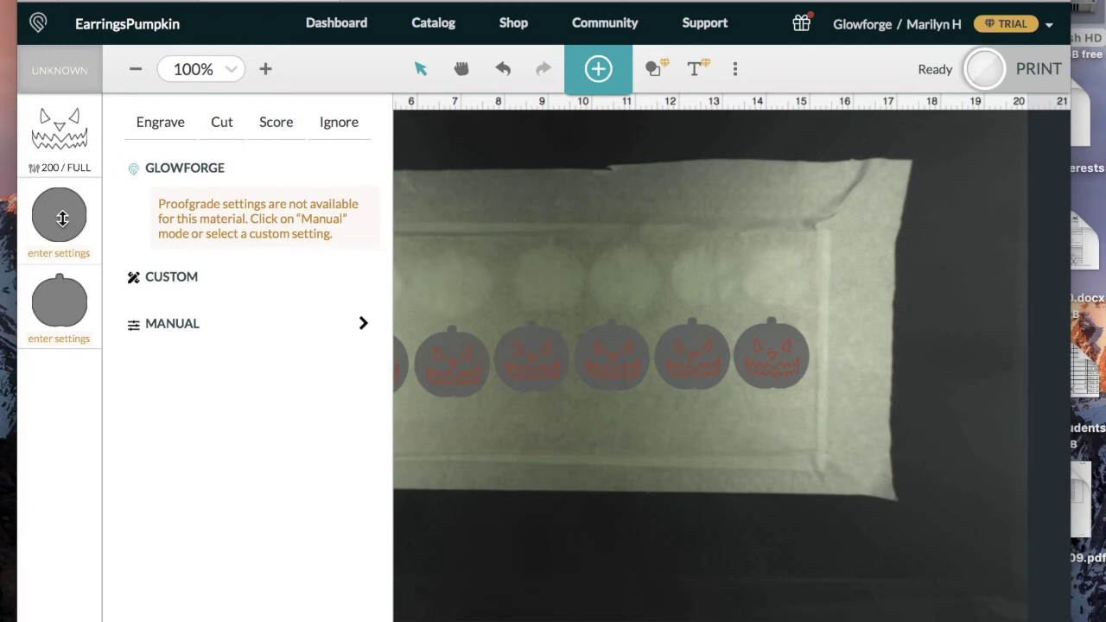
# - Make the circle step a manual cut at speed 200 with Full Power on
pyautogui.click(222, 126)
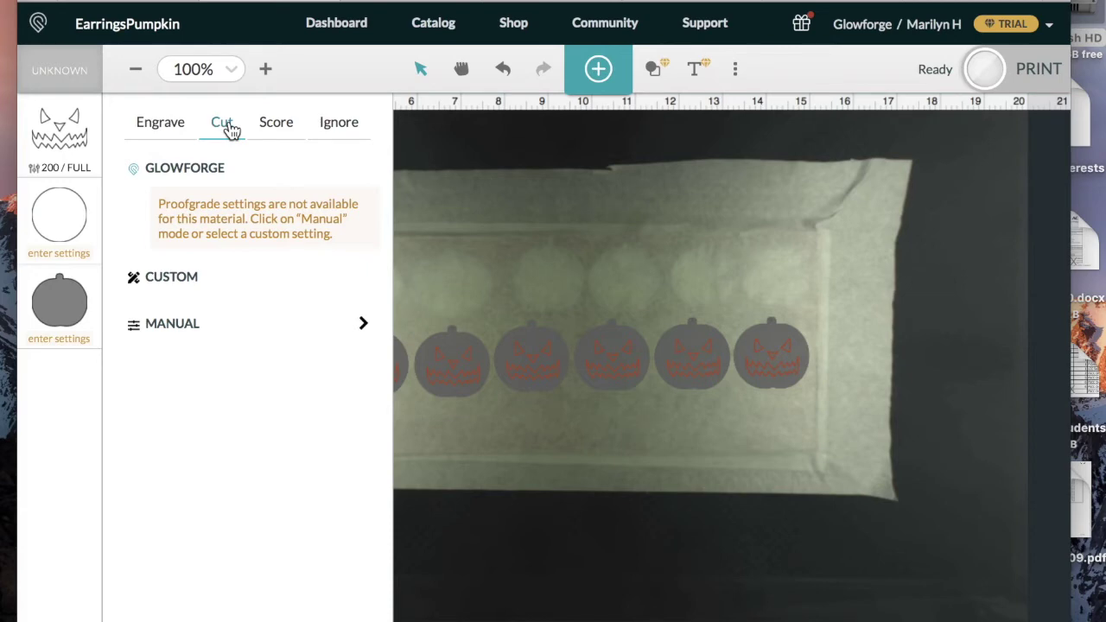
pyautogui.click(180, 327)
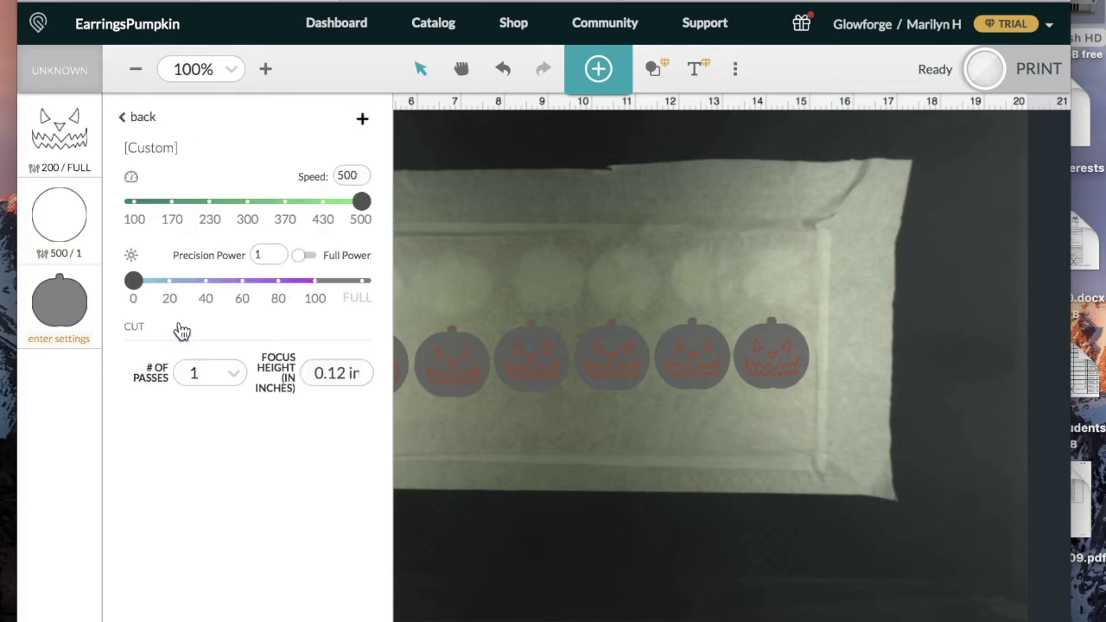
pyautogui.moveTo(366, 175); pyautogui.dragTo(255, 134)
pyautogui.write('200')
pyautogui.click(313, 256)
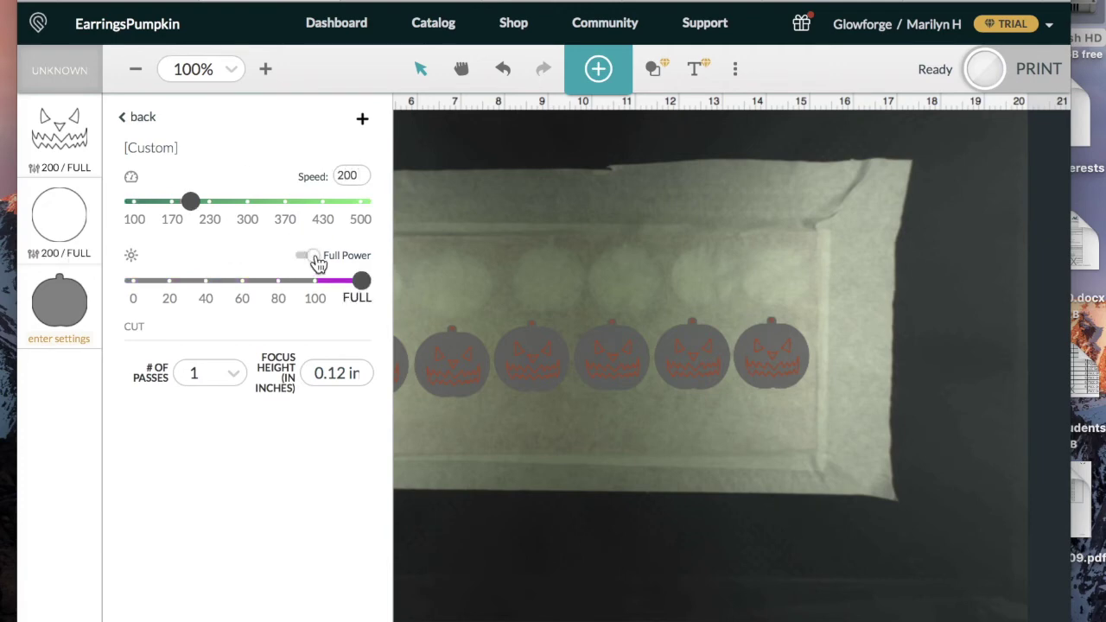
# - Switch the pumpkin outline step from engrave to a manual cut at speed 200, then print
pyautogui.click(74, 308)
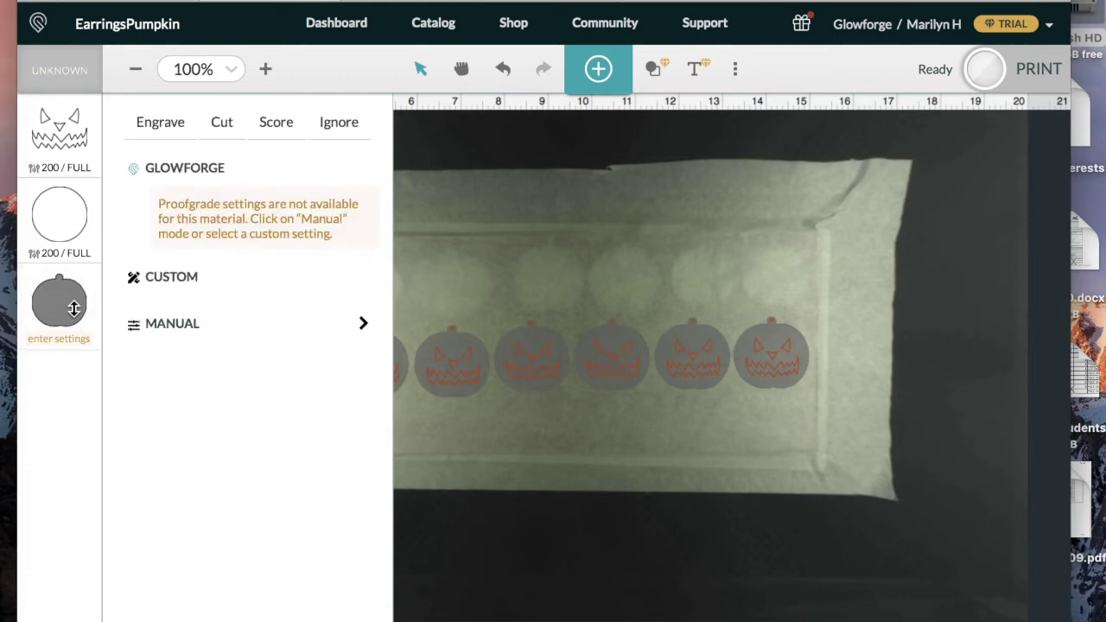
pyautogui.click(223, 126)
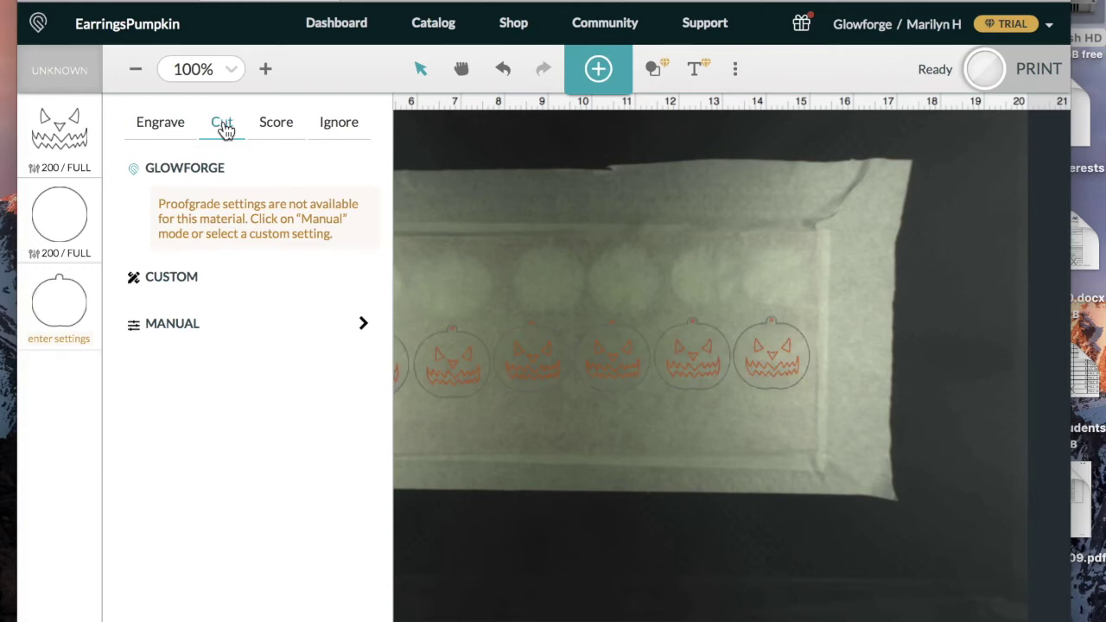
pyautogui.click(186, 333)
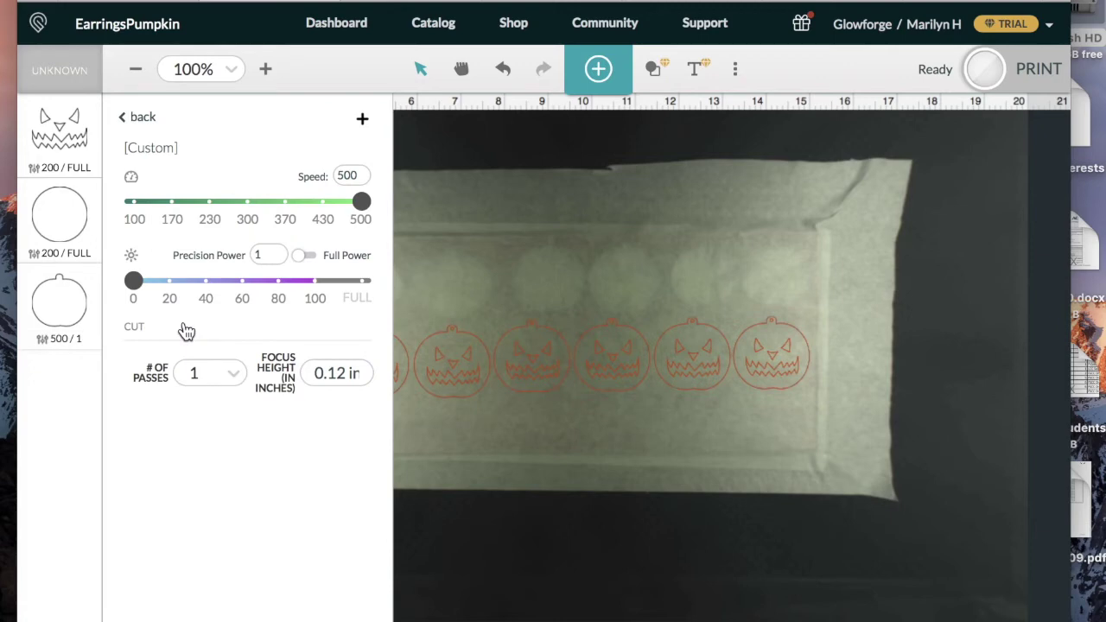
pyautogui.doubleClick(348, 175)
pyautogui.write('200')
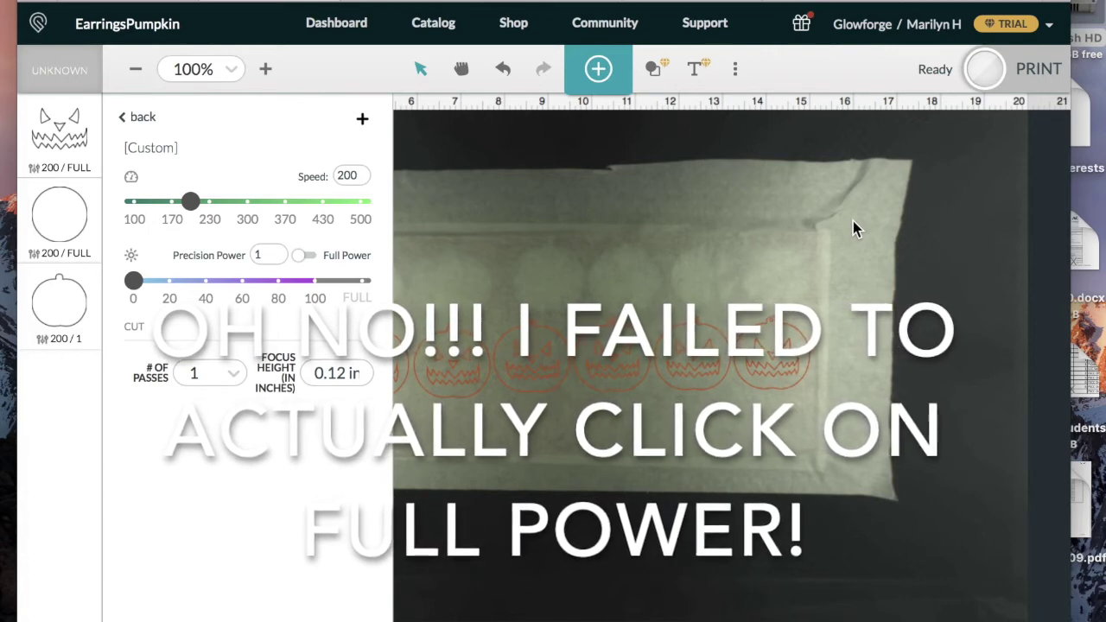
pyautogui.click(1036, 72)
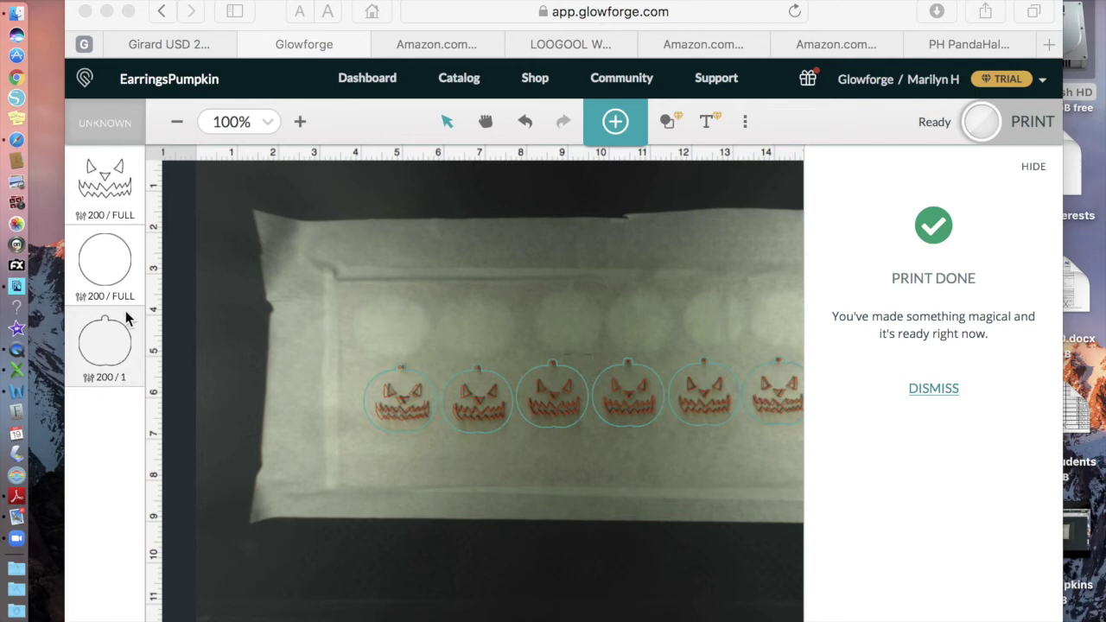
# - Set the face and circle steps to Ignore and turn on Full Power for the outline cut
pyautogui.click(121, 213)
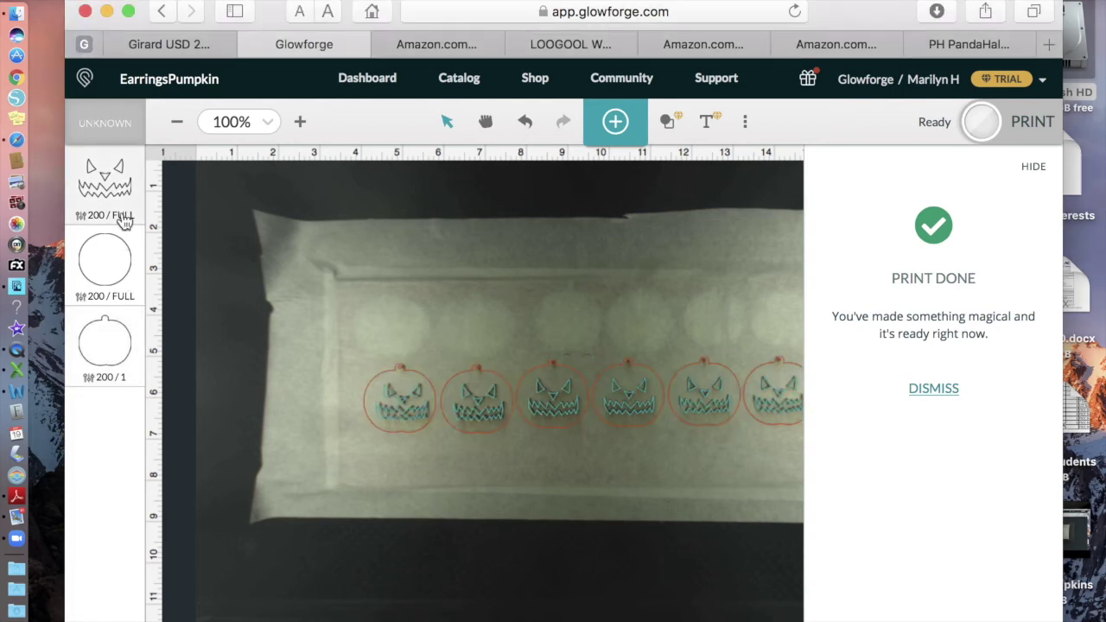
pyautogui.click(124, 222)
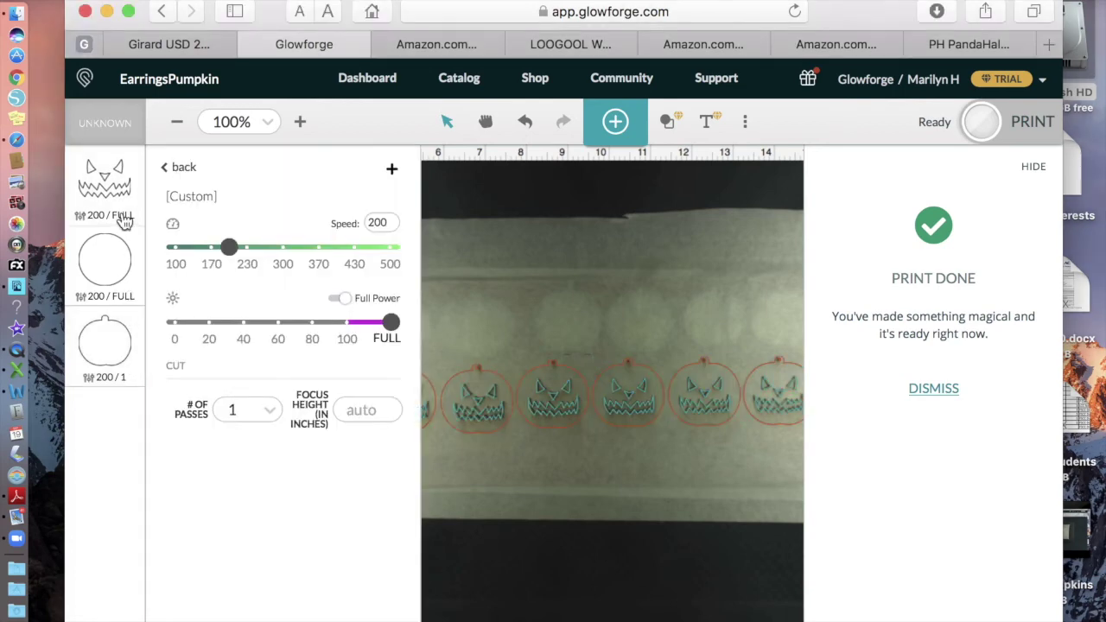
pyautogui.click(170, 167)
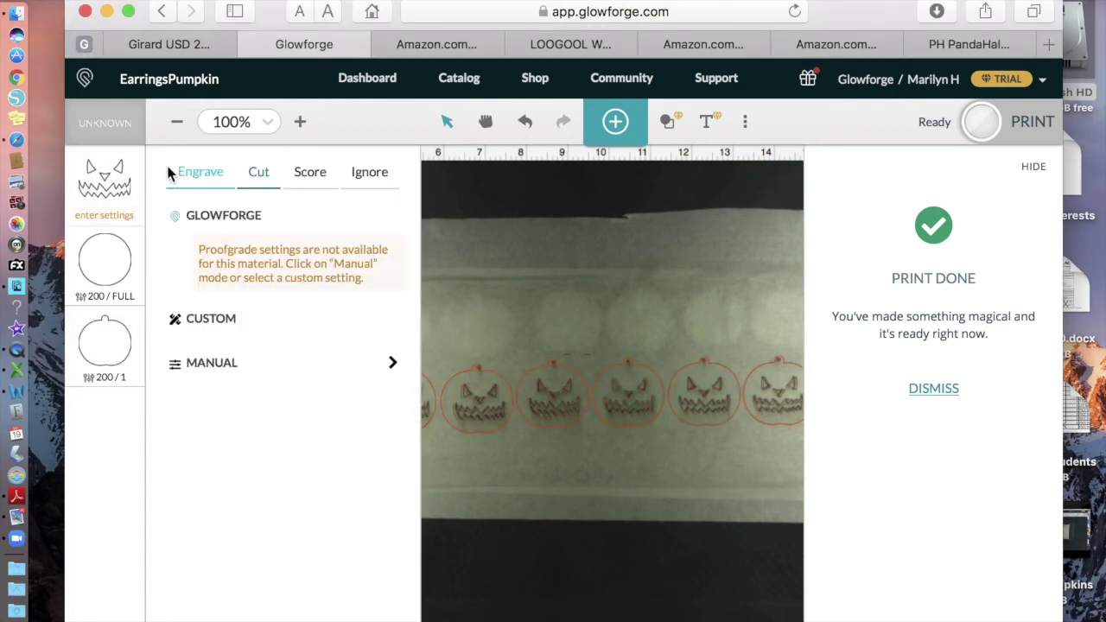
pyautogui.click(366, 177)
pyautogui.click(102, 304)
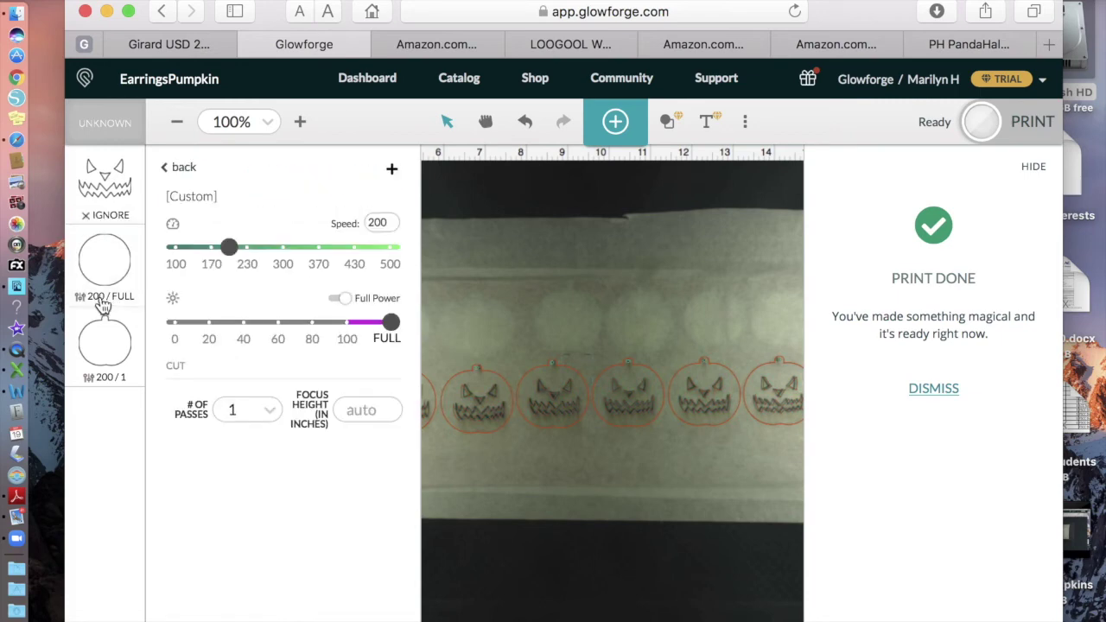
pyautogui.click(169, 169)
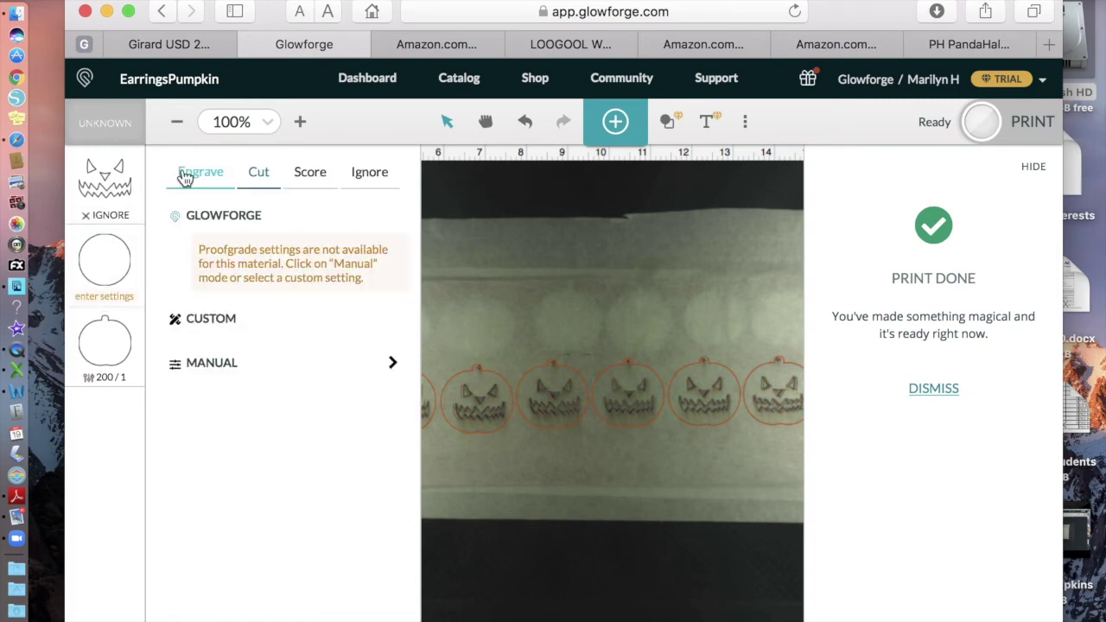
pyautogui.click(372, 182)
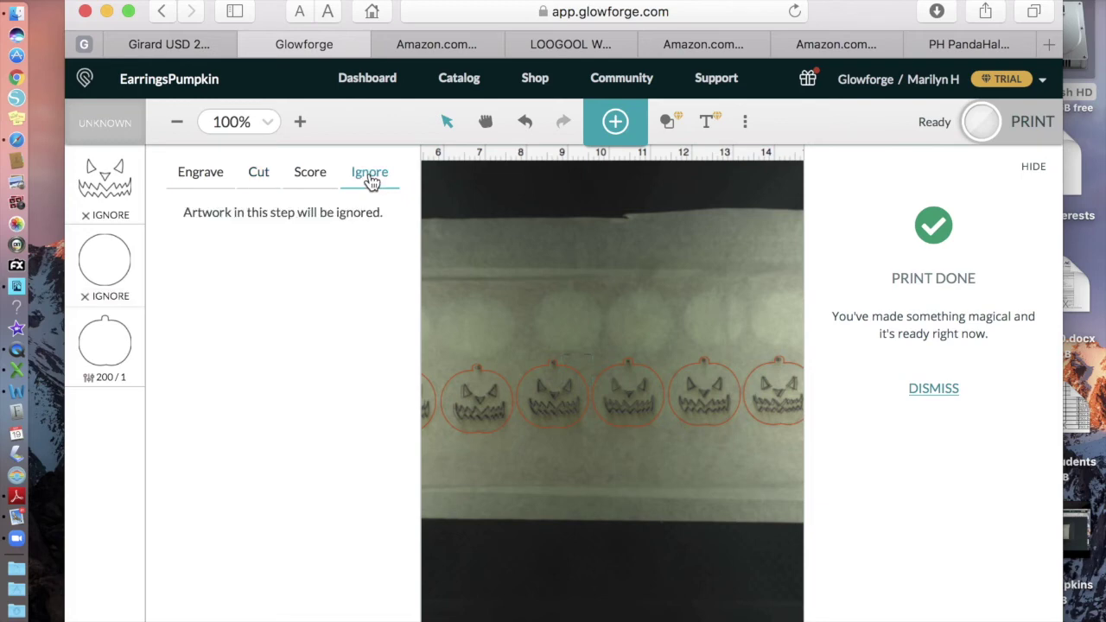
pyautogui.click(126, 363)
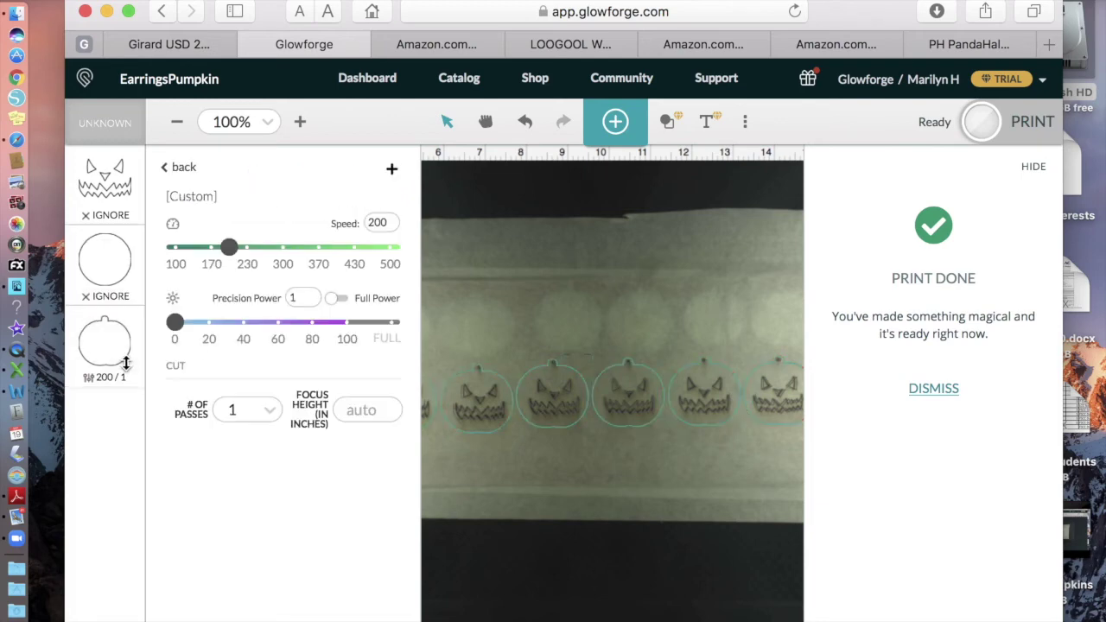
pyautogui.click(348, 300)
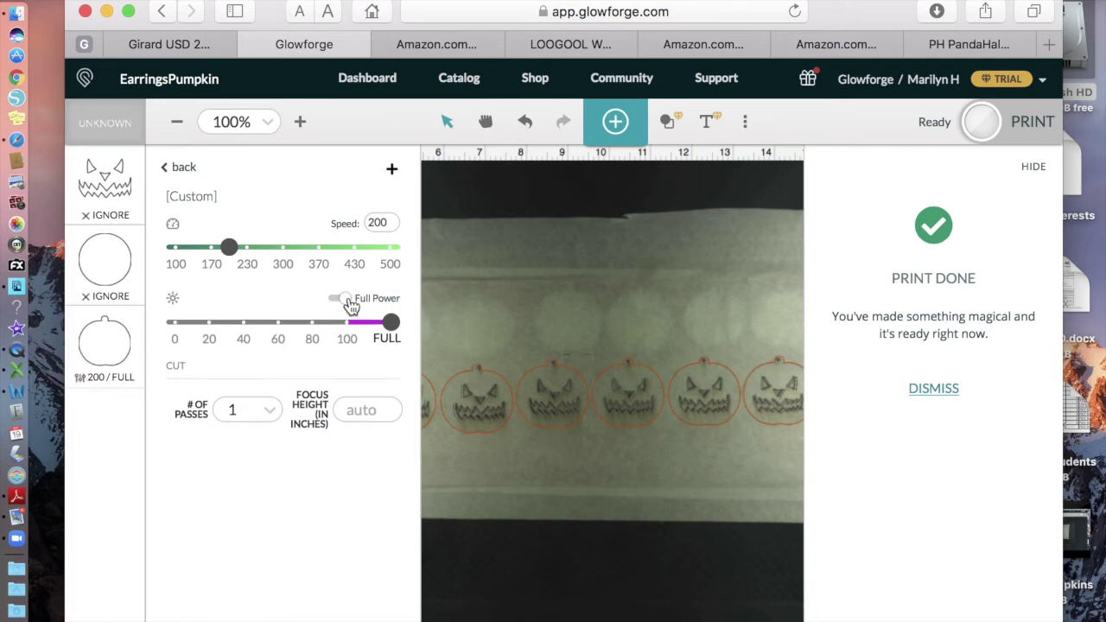
# - Start the full-power outline-only re-cut so Glowforge begins preparing and autofocusing
pyautogui.click(1037, 128)
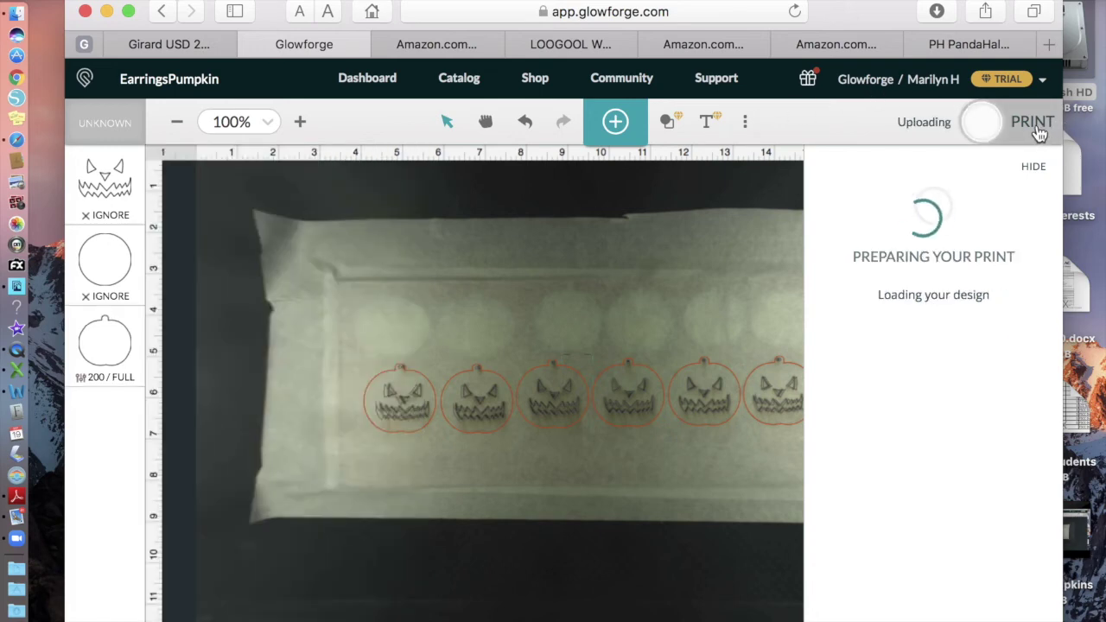